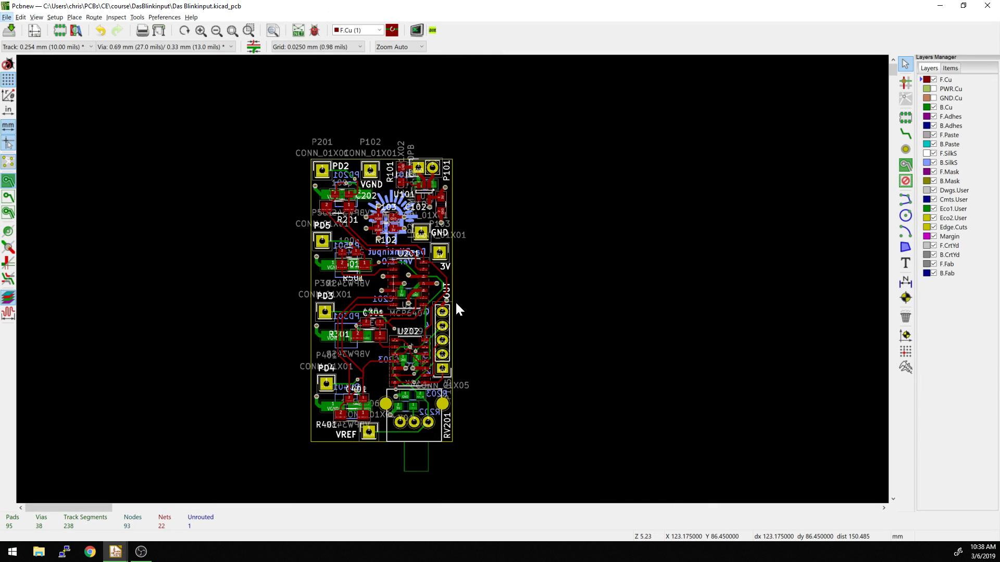
Duplicate capacitor C301 (100p, 0805) with Ctrl+D and drop the copy just right of the board.
scroll(389, 323, up, 3)
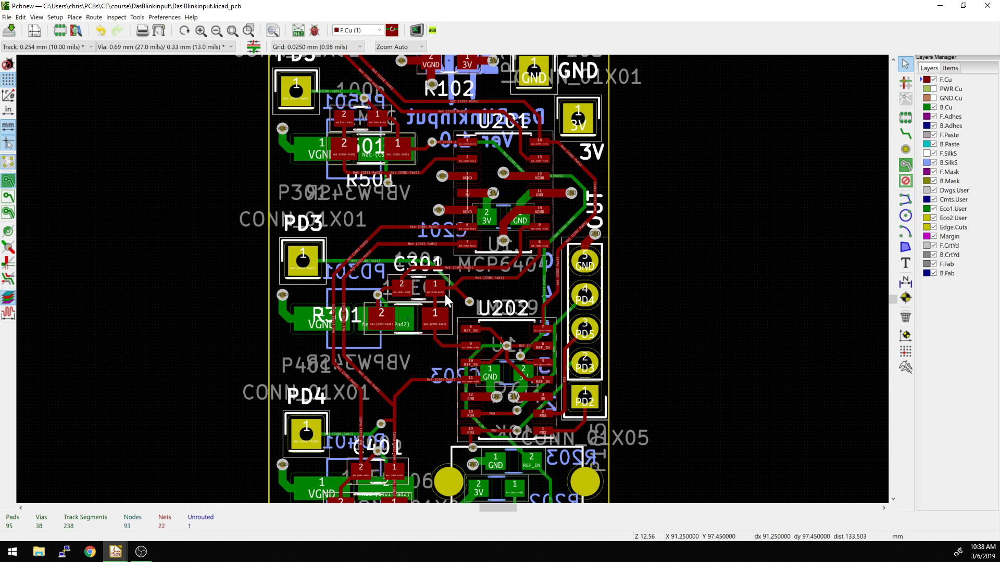
click(420, 290)
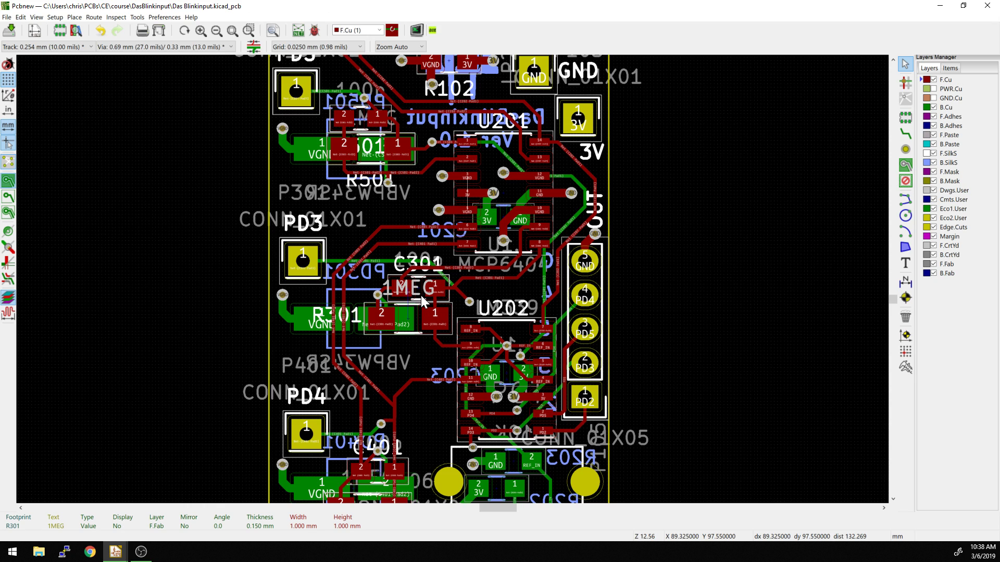
click(419, 301)
click(424, 274)
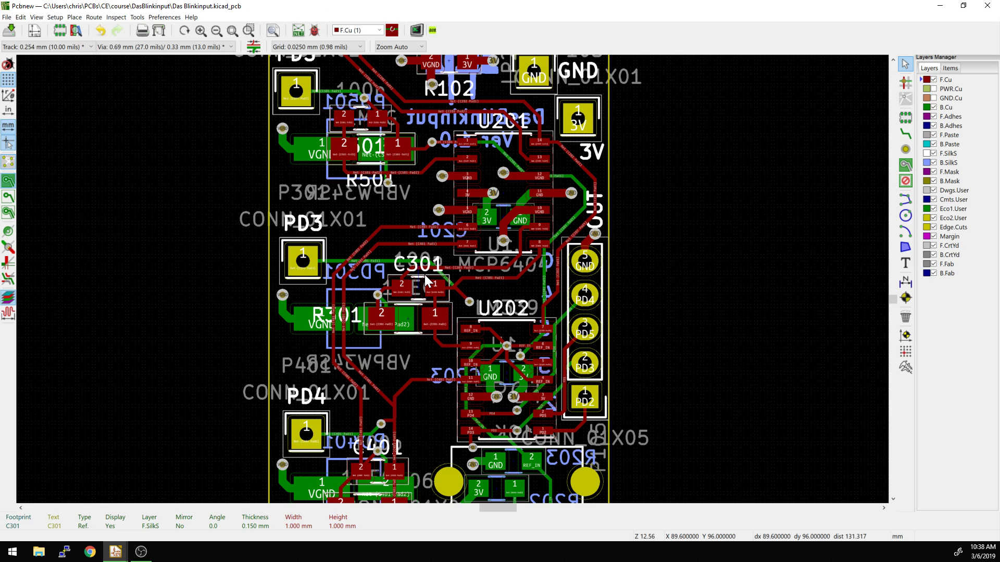
click(425, 277)
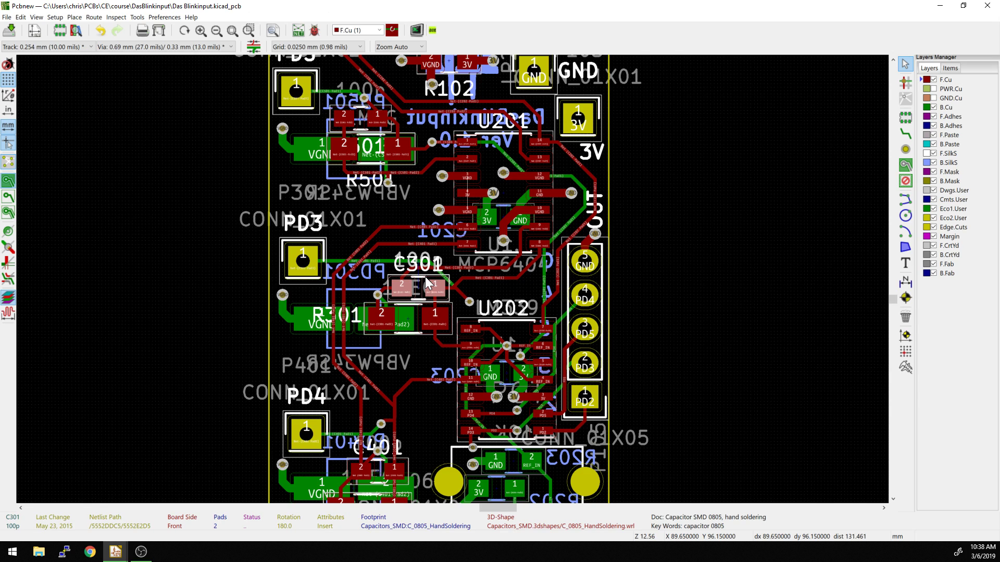
key(ctrl+d)
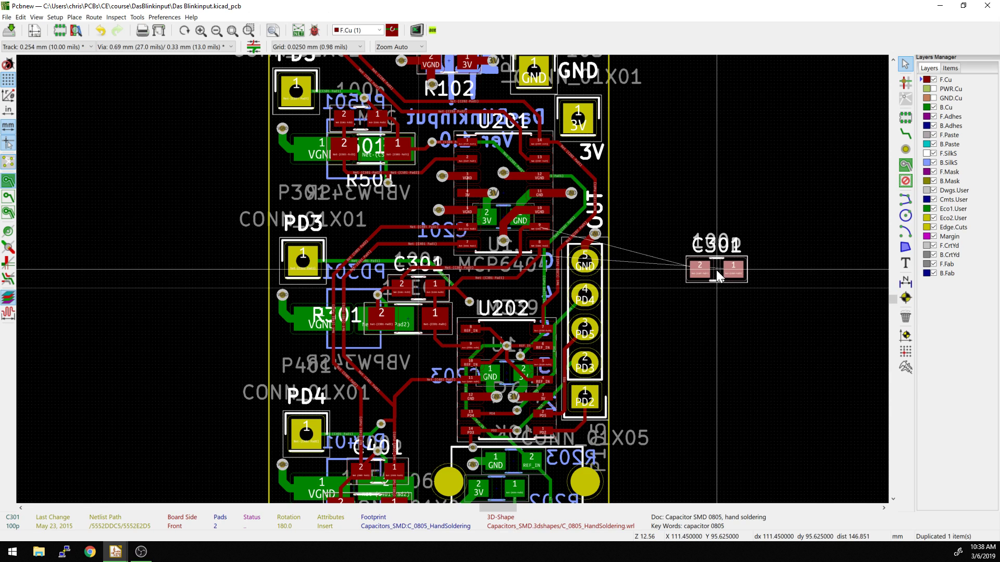
click(782, 208)
scroll(783, 208, down, 1)
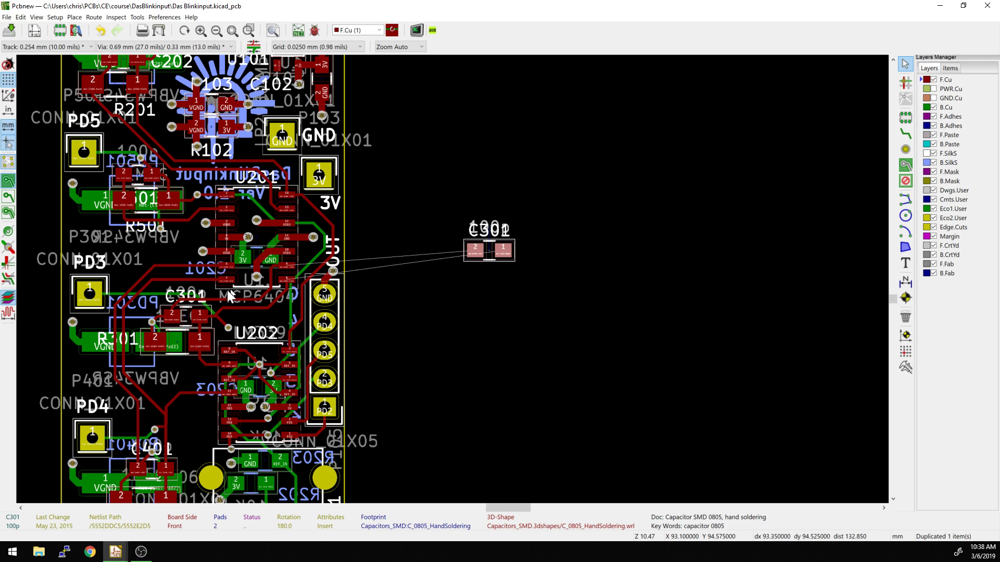
scroll(321, 297, down, 1)
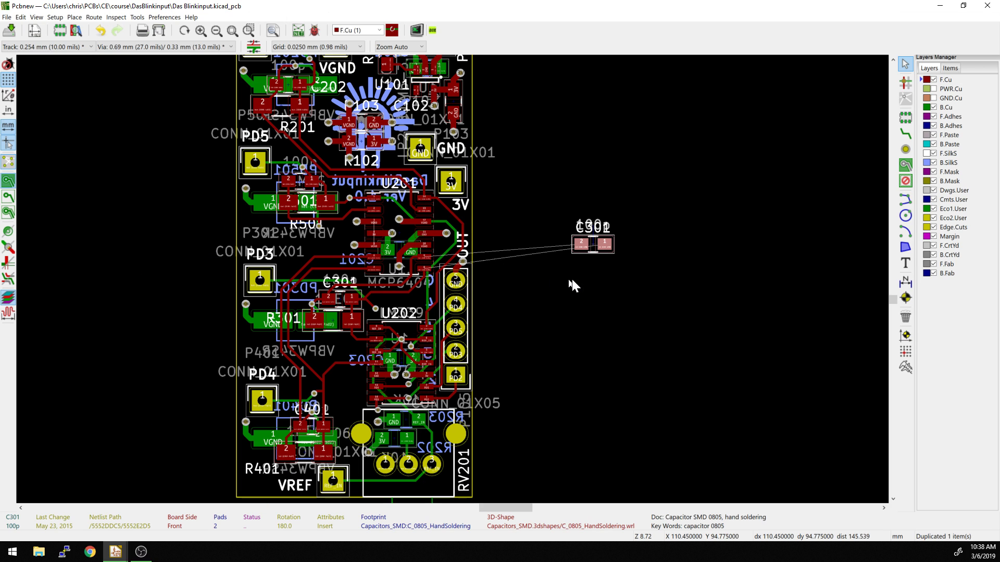
Chain more C301 duplicates down-right to make six copies in a zigzag line.
middle_drag(603, 289, 547, 266)
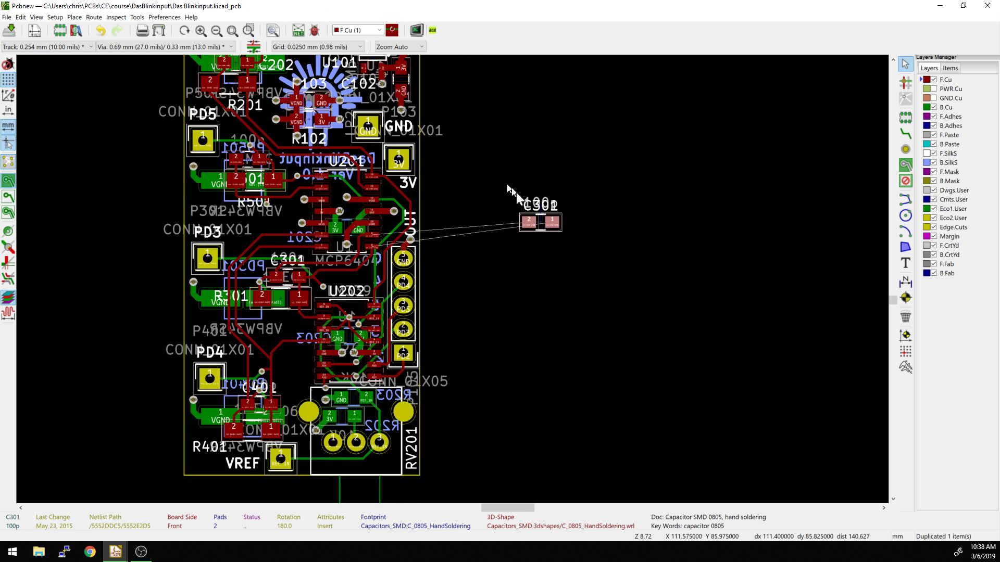
key(ctrl+d)
click(591, 264)
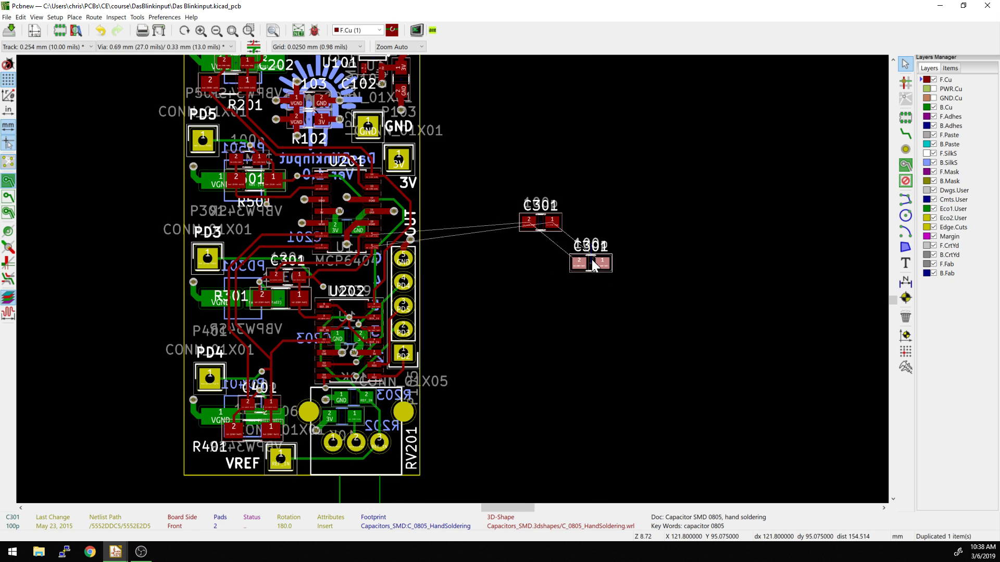
key(ctrl+d)
click(633, 304)
key(ctrl+d)
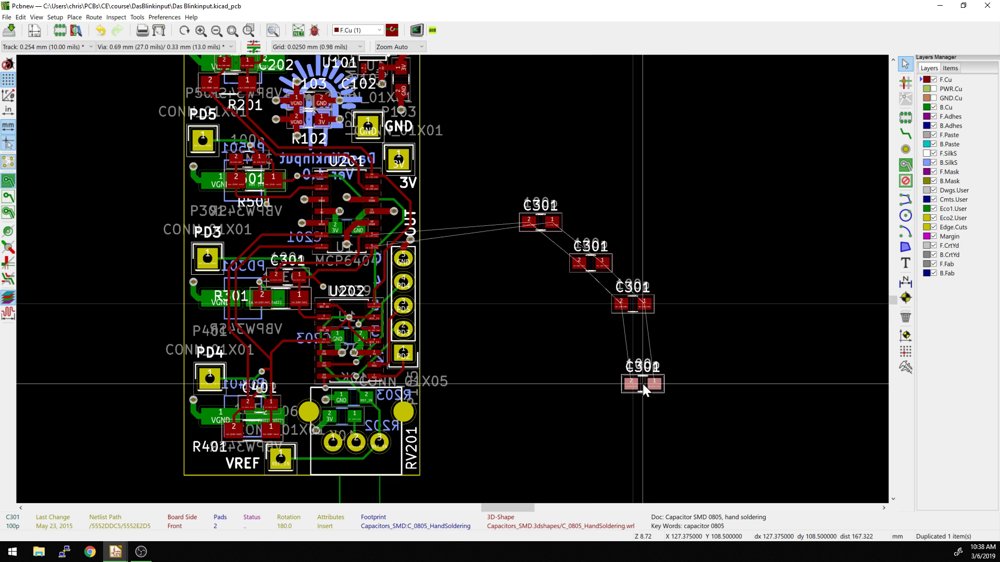
click(645, 384)
key(ctrl+d)
middle_drag(706, 463, 598, 372)
click(616, 411)
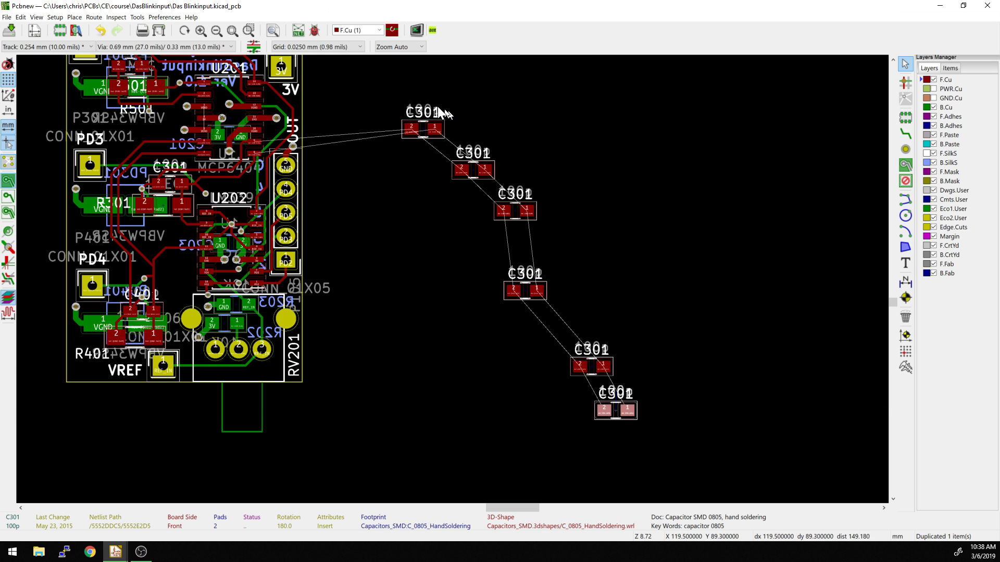
Duplicate the six copies as a group and place the new set further right.
drag(382, 97, 701, 440)
key(ctrl+d)
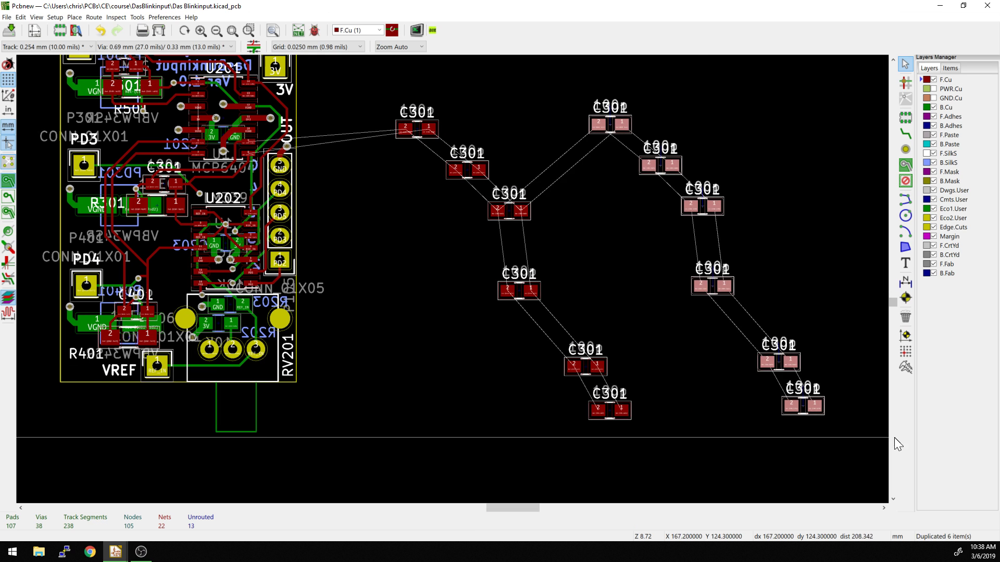
click(785, 451)
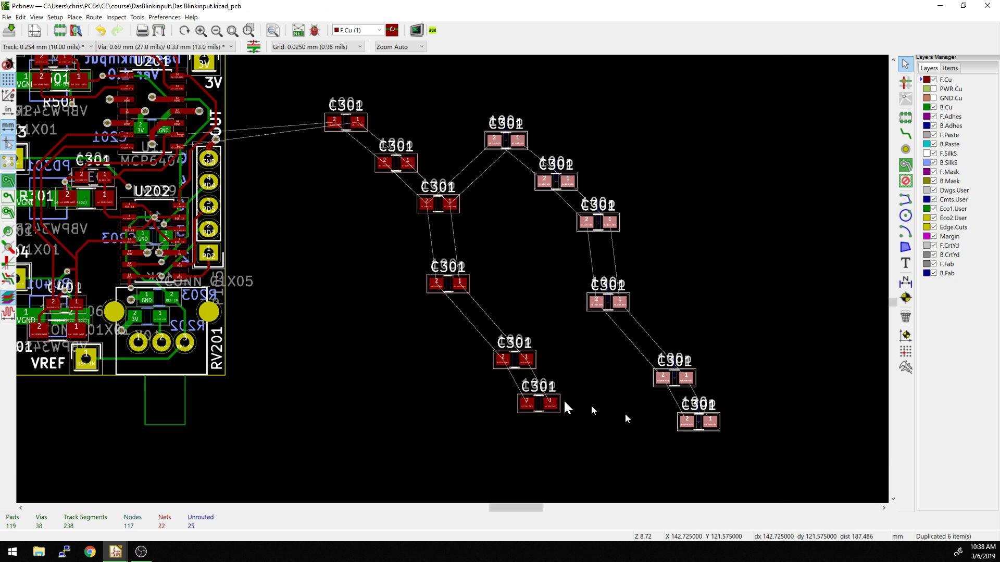
drag(590, 284, 685, 287)
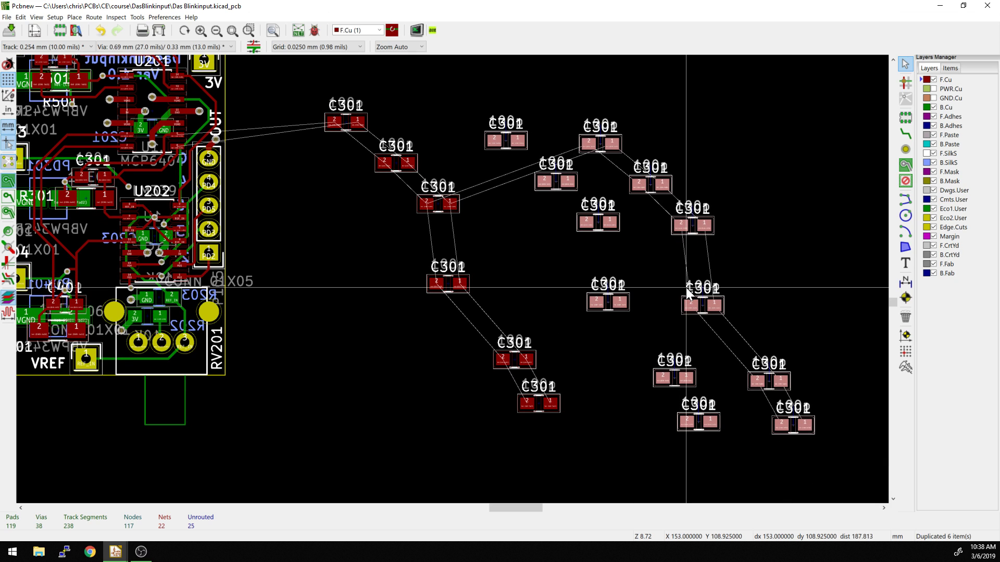
click(493, 290)
Select all twelve C301 copies.
scroll(485, 281, down, 2)
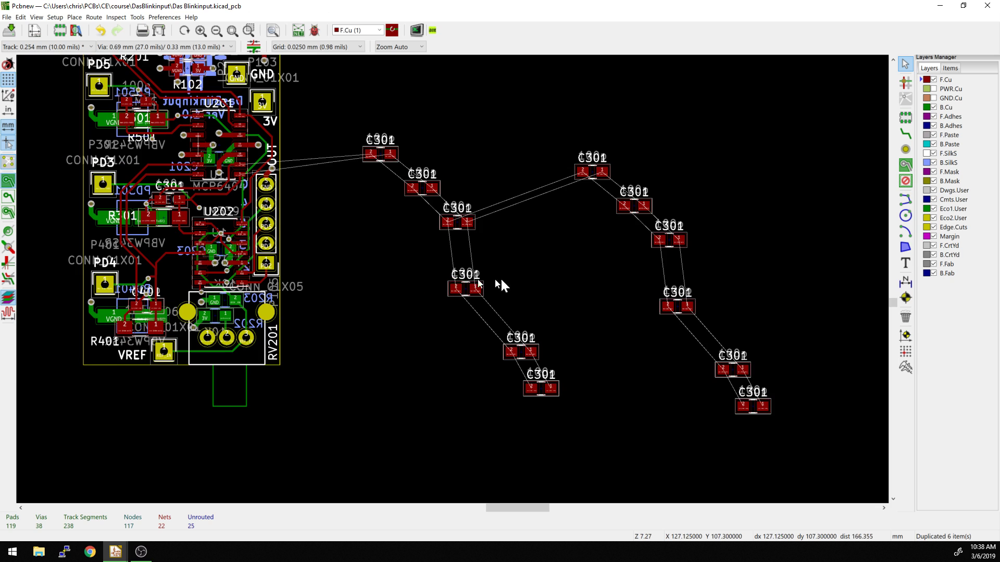
middle_drag(475, 289, 430, 275)
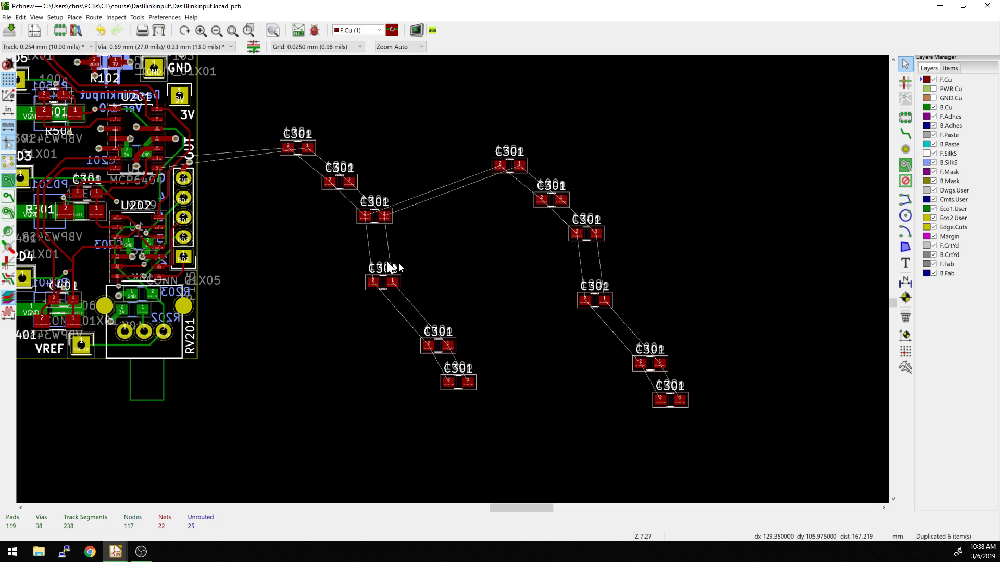
drag(243, 113, 756, 442)
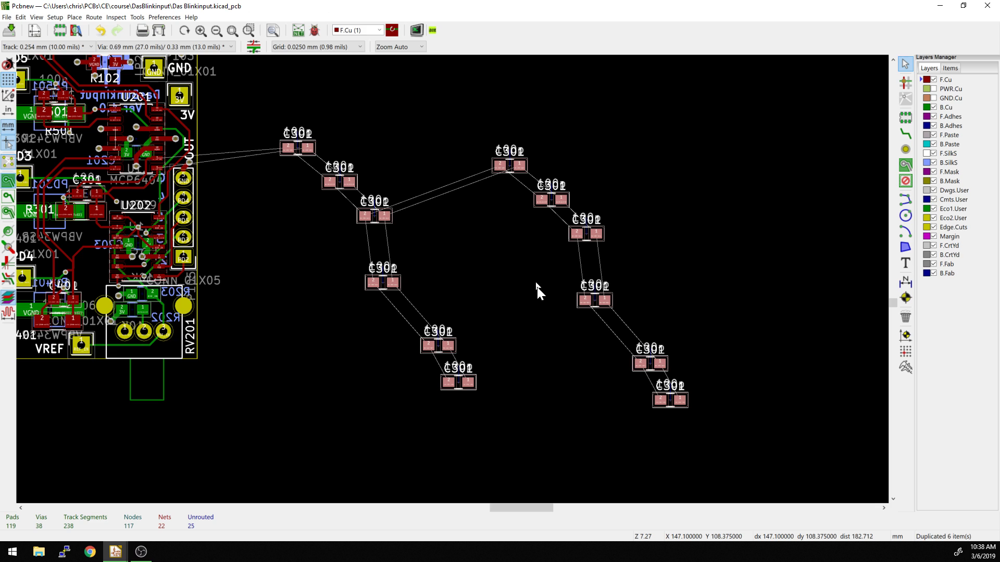
click(738, 452)
drag(223, 101, 289, 146)
Align the selected C301 copies to top so they form one horizontal row.
right_click(633, 404)
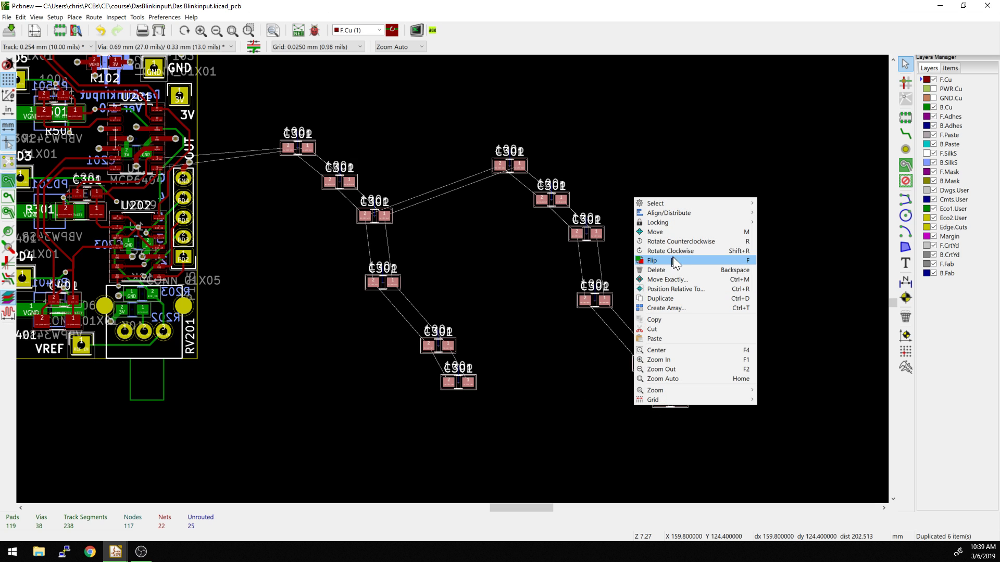
mouse_move(668, 209)
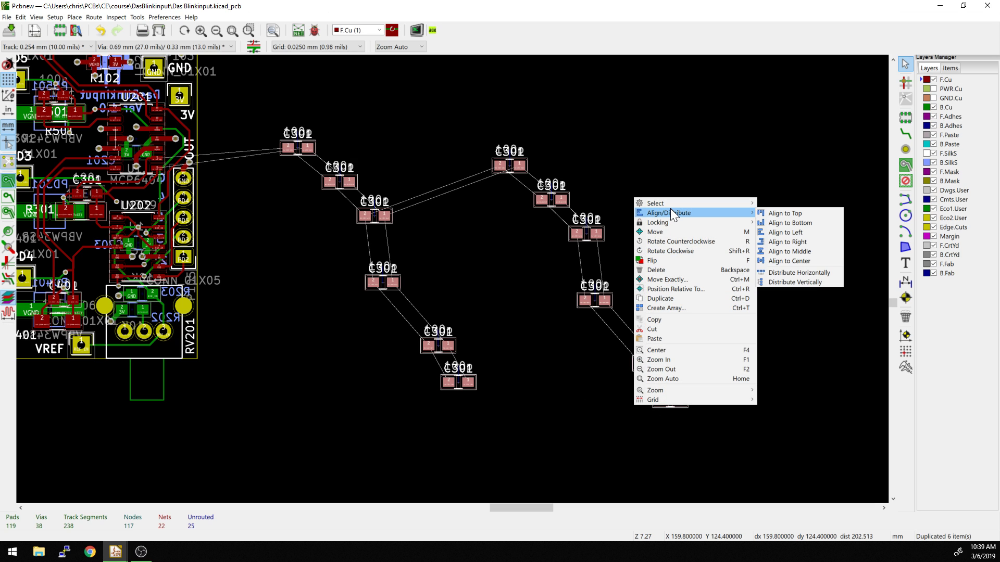
click(780, 213)
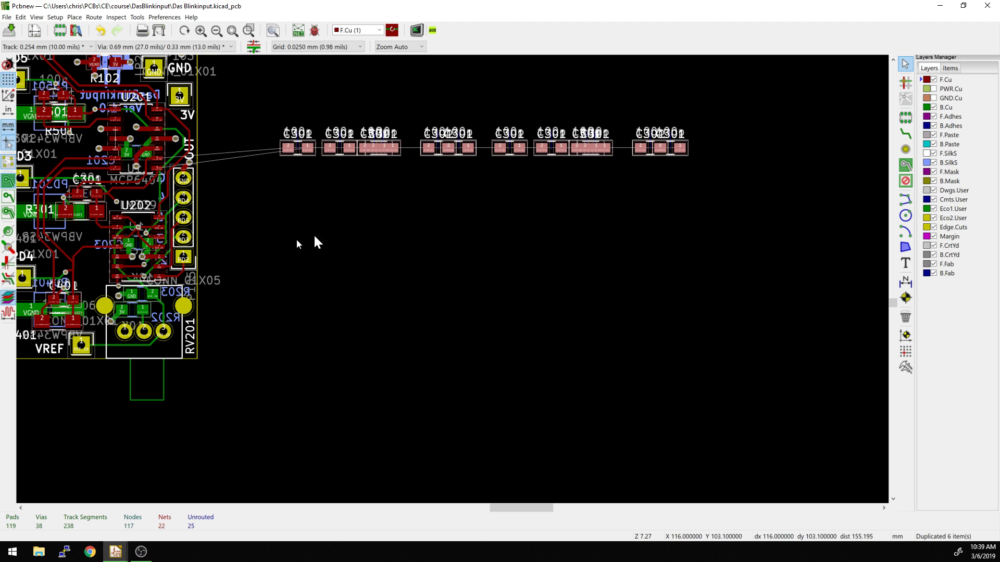
Pick one C301 from an overlapping pair and drag it far out to the right.
middle_drag(604, 245, 458, 294)
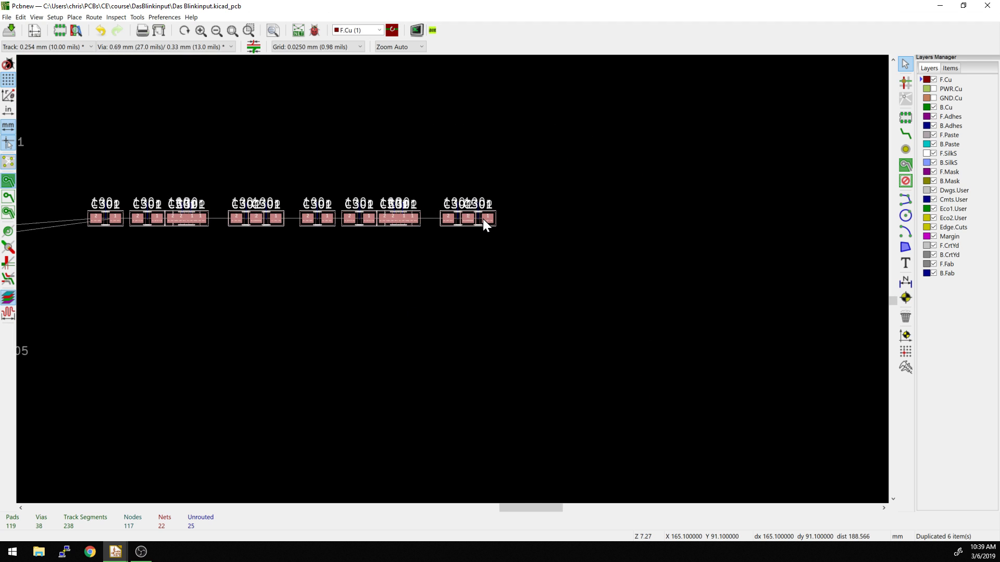
middle_drag(269, 293, 357, 281)
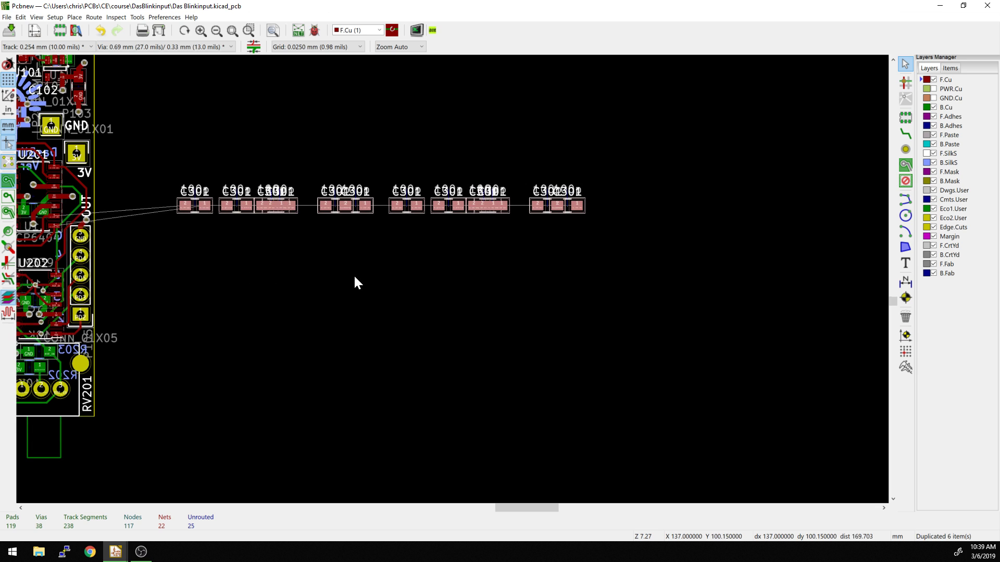
click(573, 220)
click(564, 211)
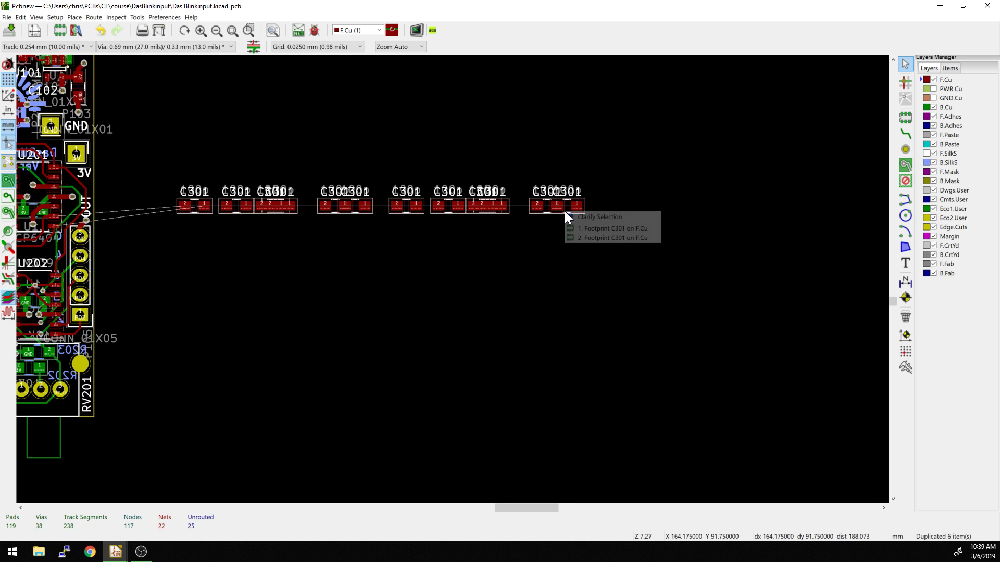
click(582, 237)
drag(572, 206, 848, 208)
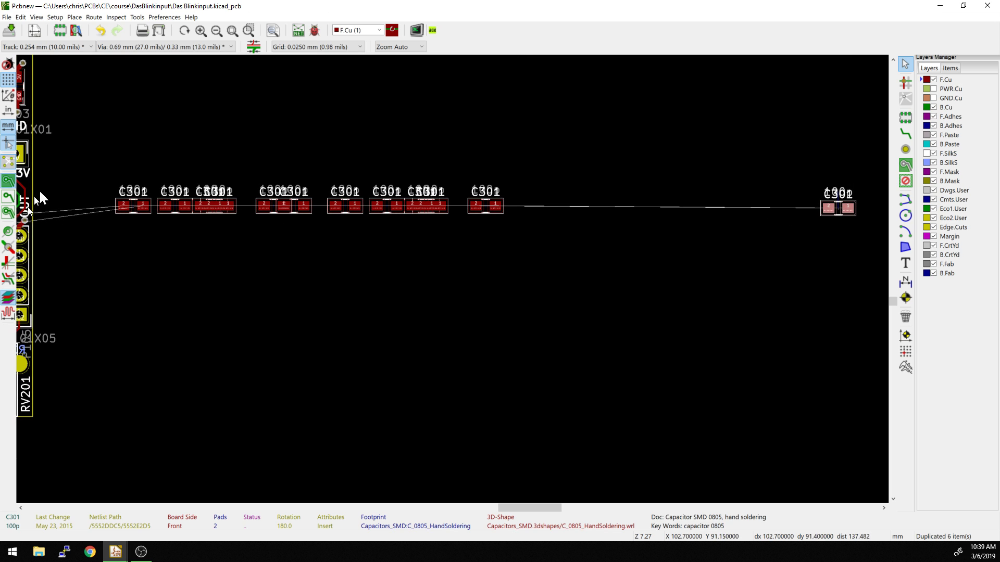
Select the whole row of C301 copies and apply Distribute Horizontally to space them evenly.
click(739, 274)
drag(738, 274, 846, 249)
drag(830, 185, 49, 245)
right_click(198, 212)
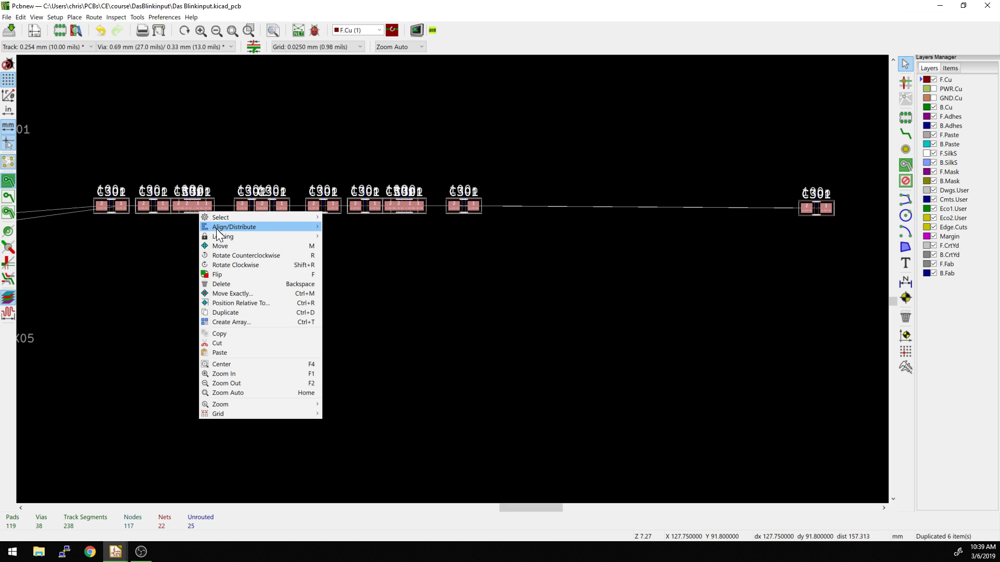
mouse_move(217, 230)
click(343, 286)
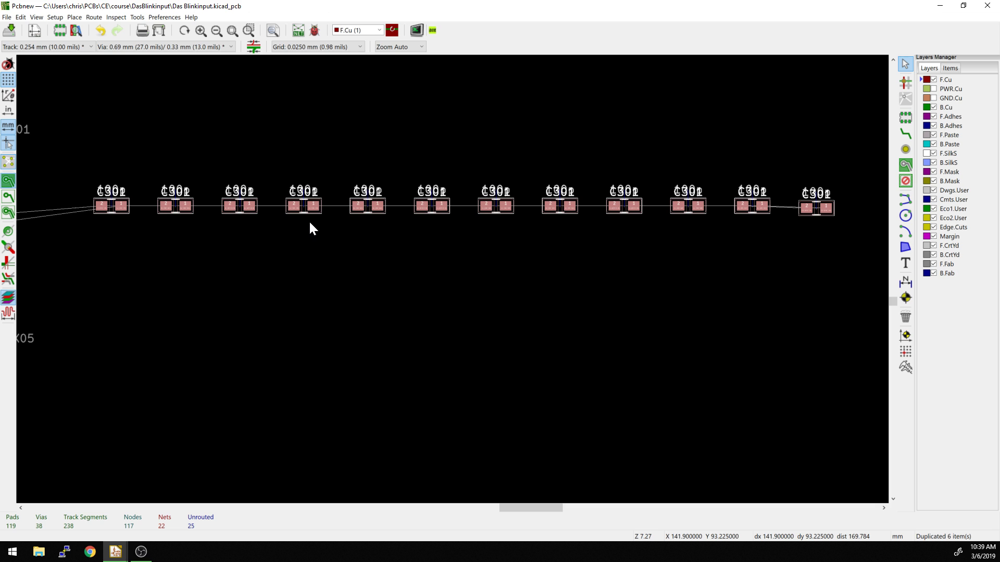
scroll(306, 232, down, 2)
scroll(342, 281, up, 1)
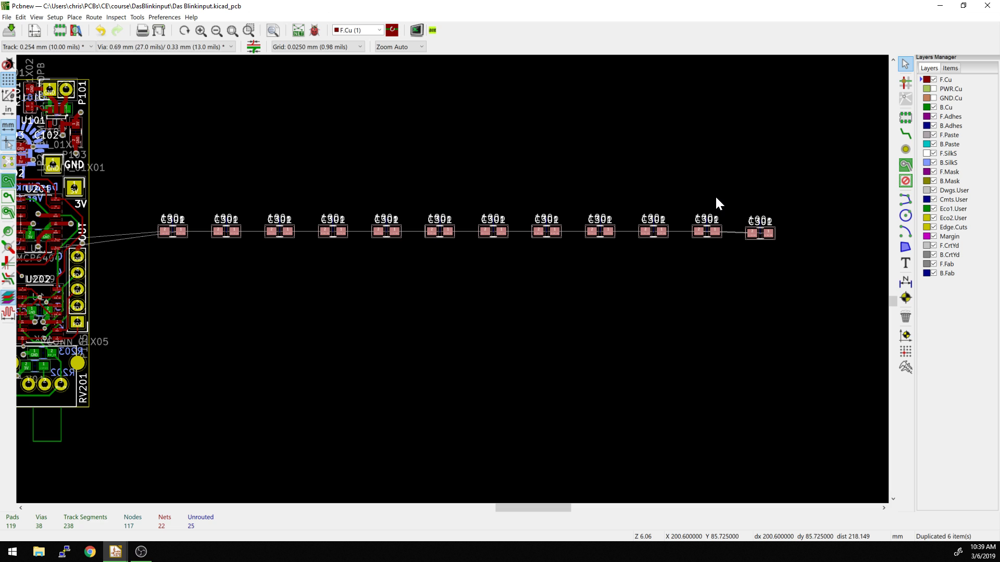
Drag the last C301 copy from the row's end down to the lower right.
click(758, 230)
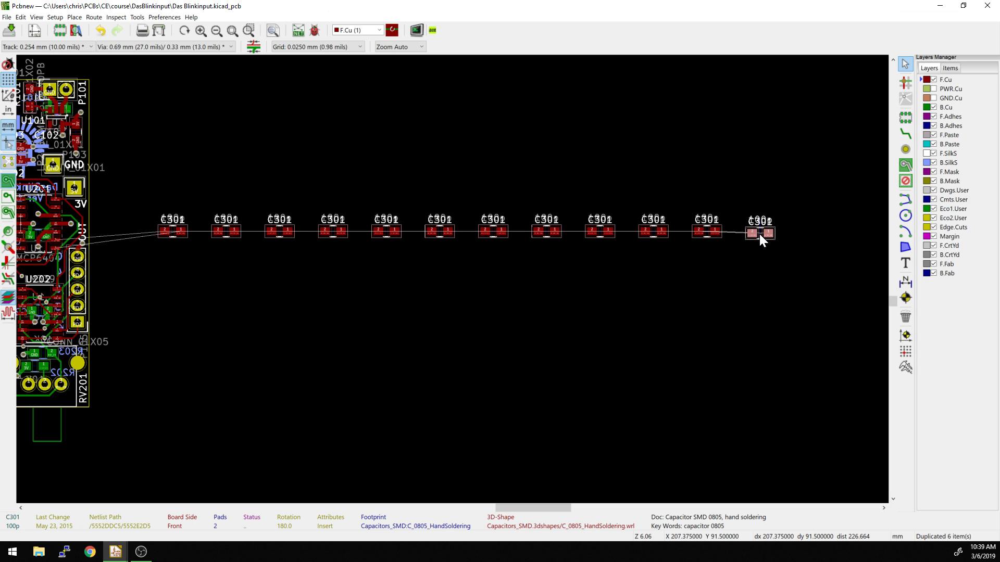
drag(760, 233, 768, 432)
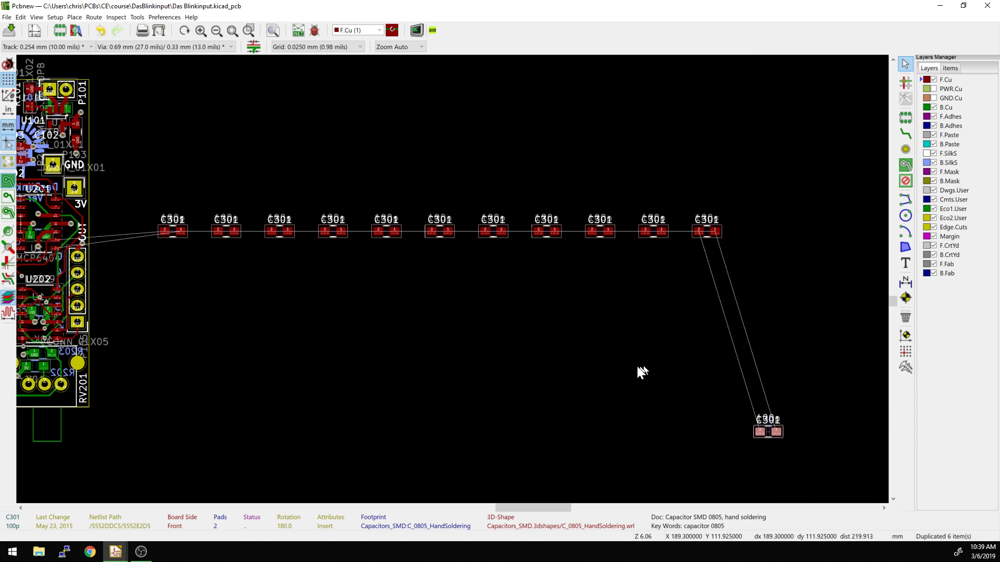
middle_drag(629, 378, 607, 351)
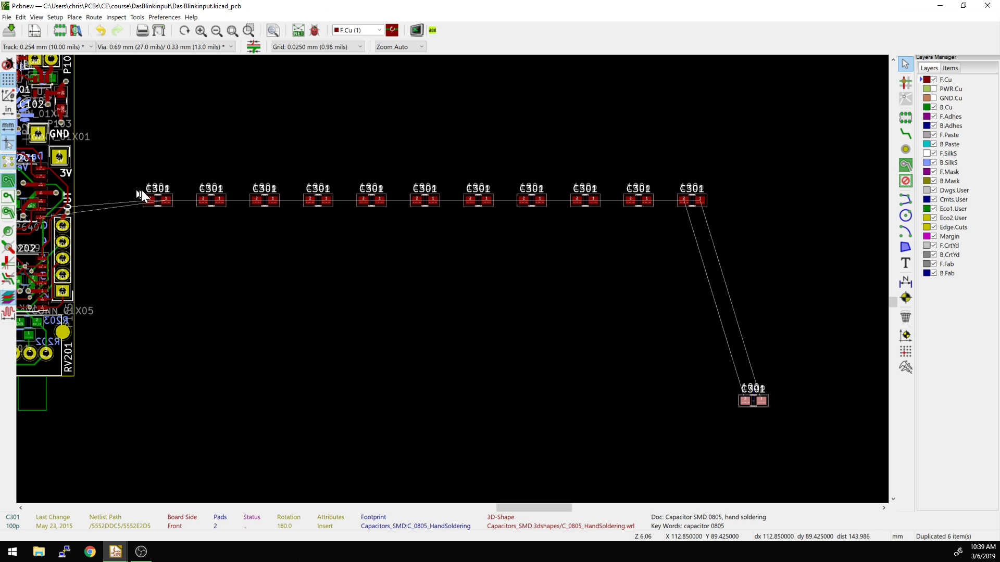
Select all copies, open Align/Distribute, then dismiss the menu and reselect them.
drag(130, 143, 833, 423)
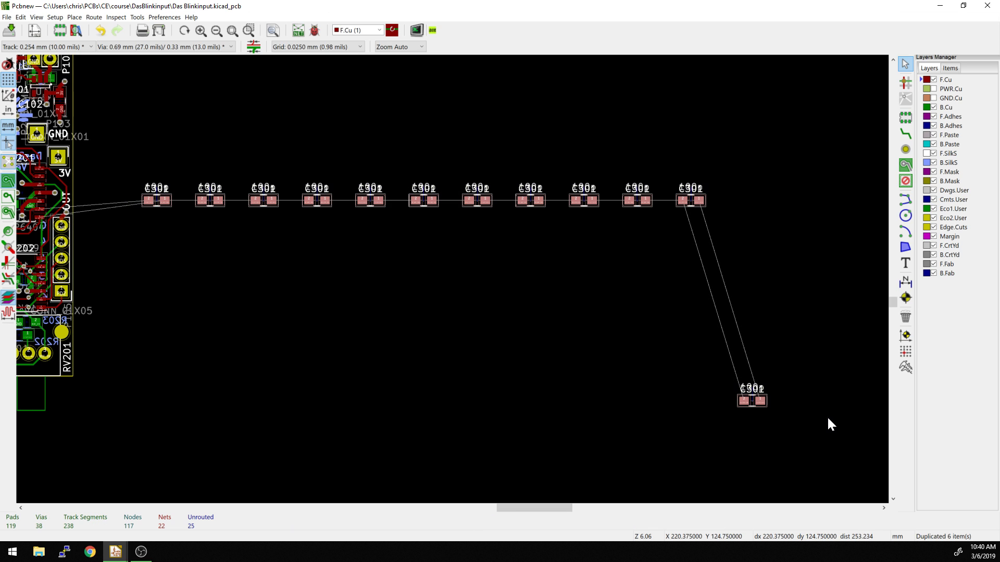
right_click(704, 327)
mouse_move(715, 343)
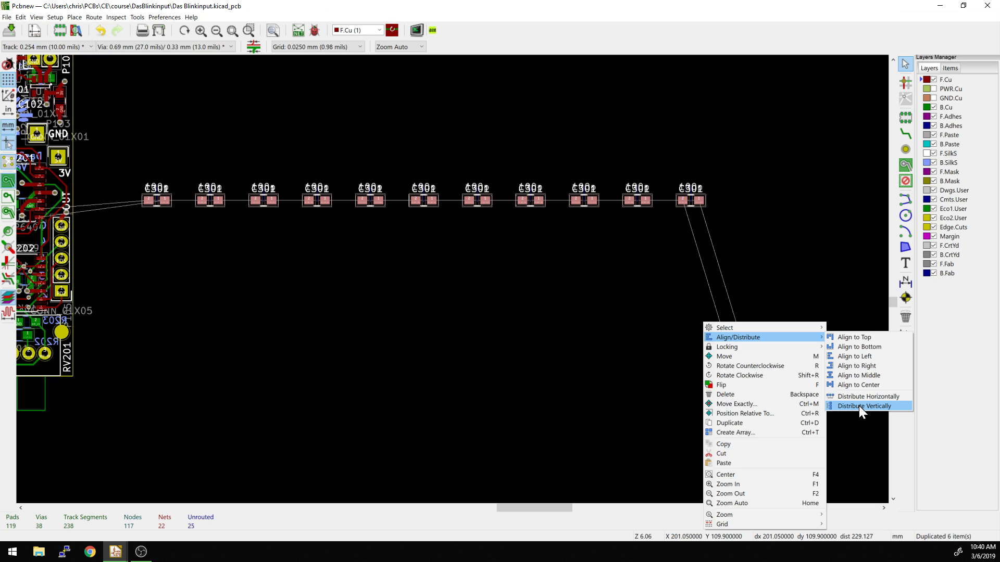
click(385, 270)
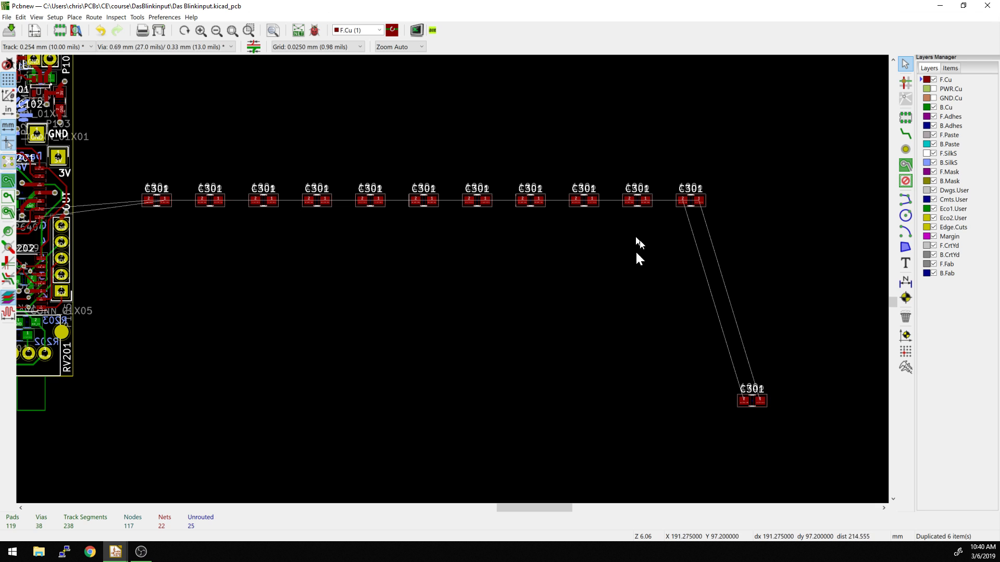
drag(123, 147, 837, 423)
right_click(741, 369)
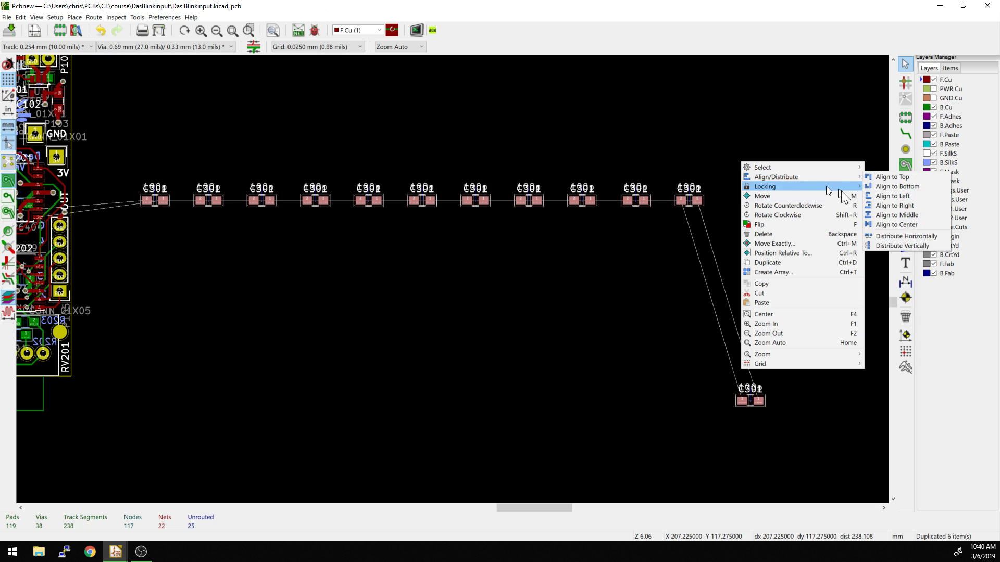
click(885, 246)
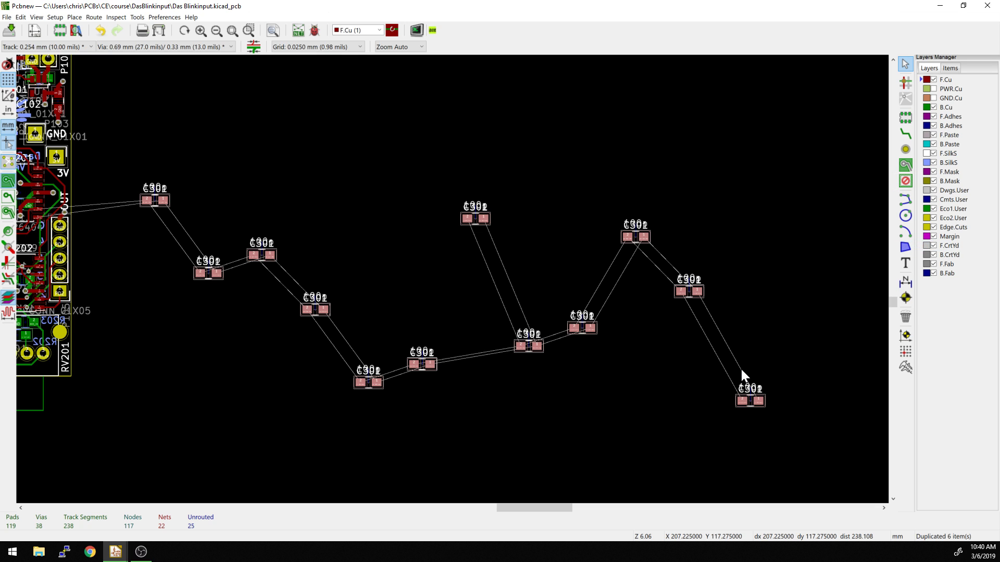
scroll(455, 283, down, 3)
scroll(454, 283, up, 4)
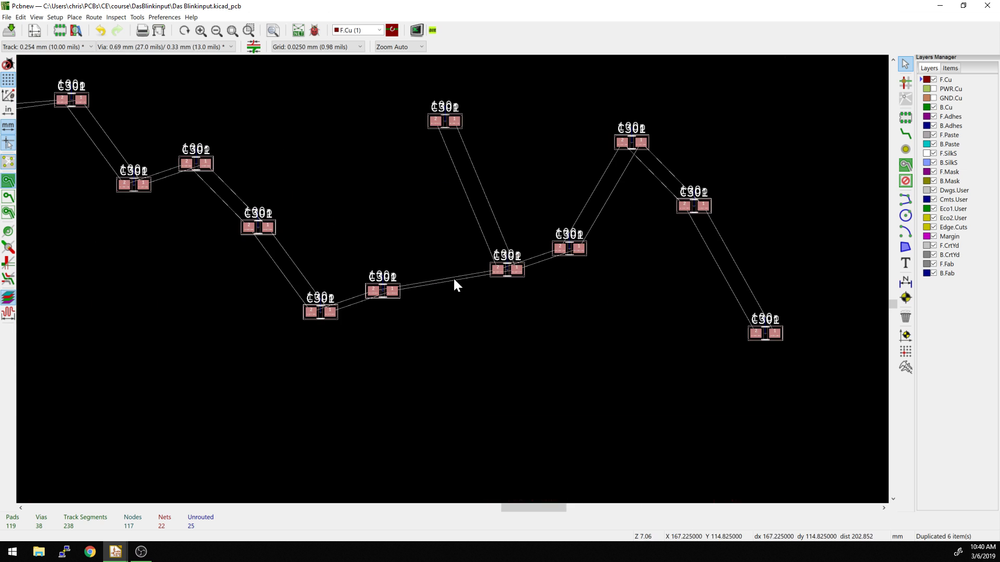
middle_drag(246, 272, 297, 305)
middle_drag(264, 257, 220, 274)
key(ctrl+z)
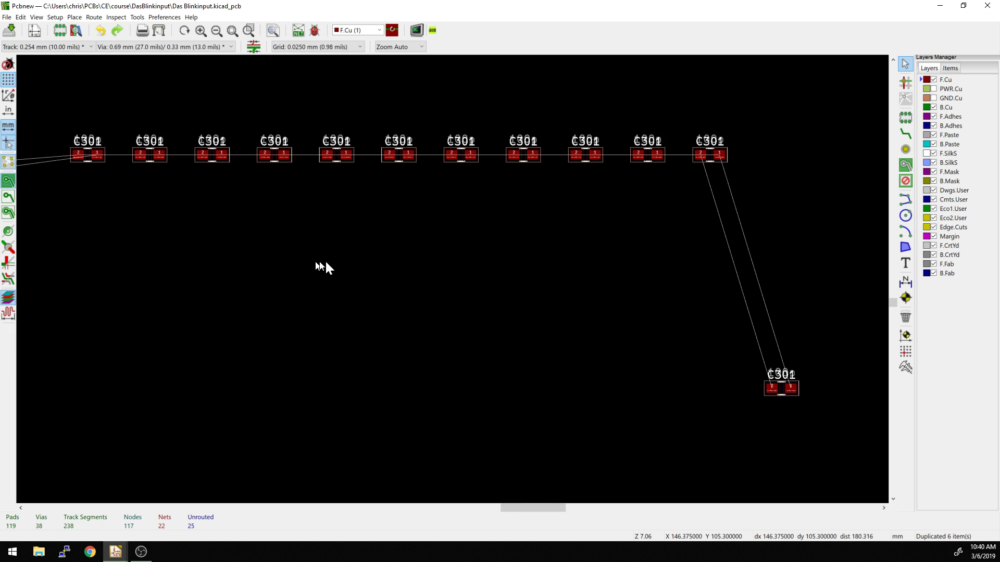
Move the four rightmost top-row copies lower down the canvas.
mouse_move(50, 110)
mouse_down()
mouse_move(619, 397)
mouse_move(821, 420)
mouse_up()
right_click(563, 311)
key(Escape)
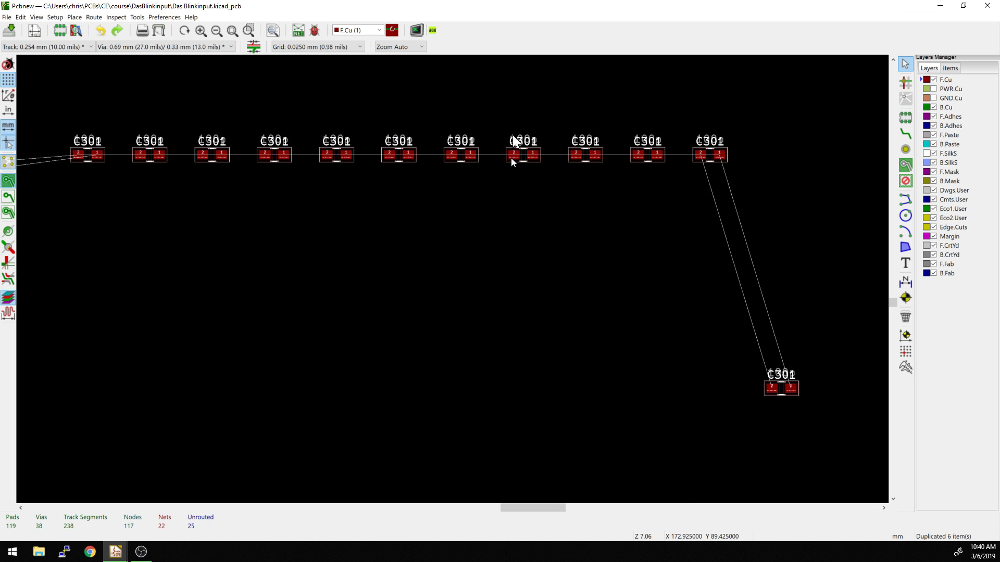
drag(494, 109, 783, 212)
key(m)
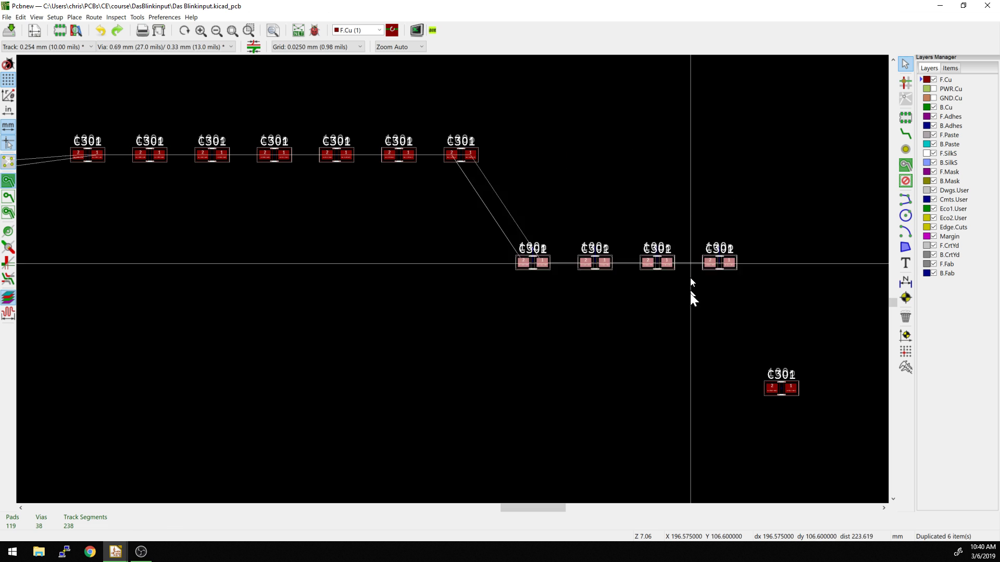
click(690, 294)
Move two copies up near the top and four more copies downward.
drag(476, 108, 378, 200)
key(m)
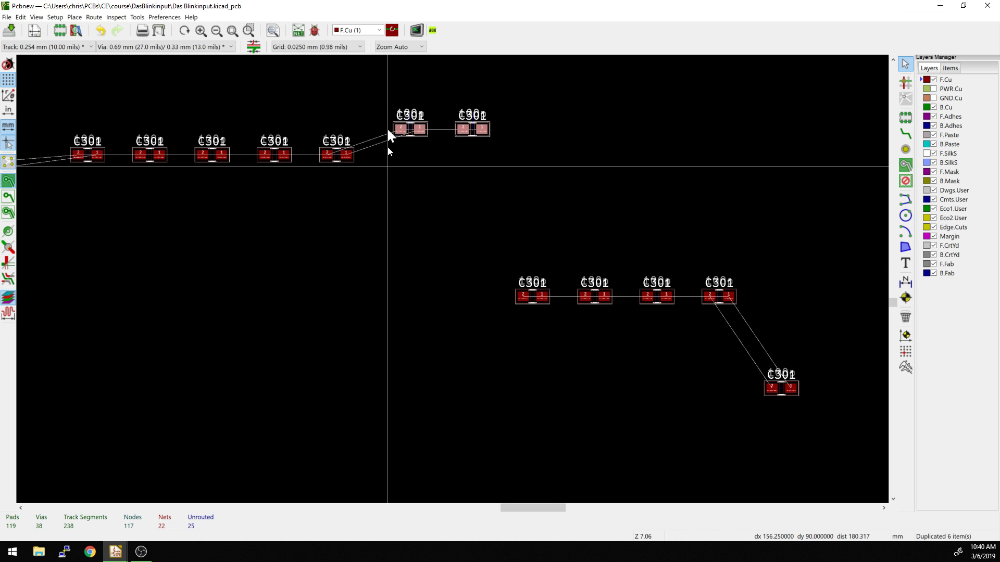
click(376, 110)
drag(339, 107, 162, 221)
key(m)
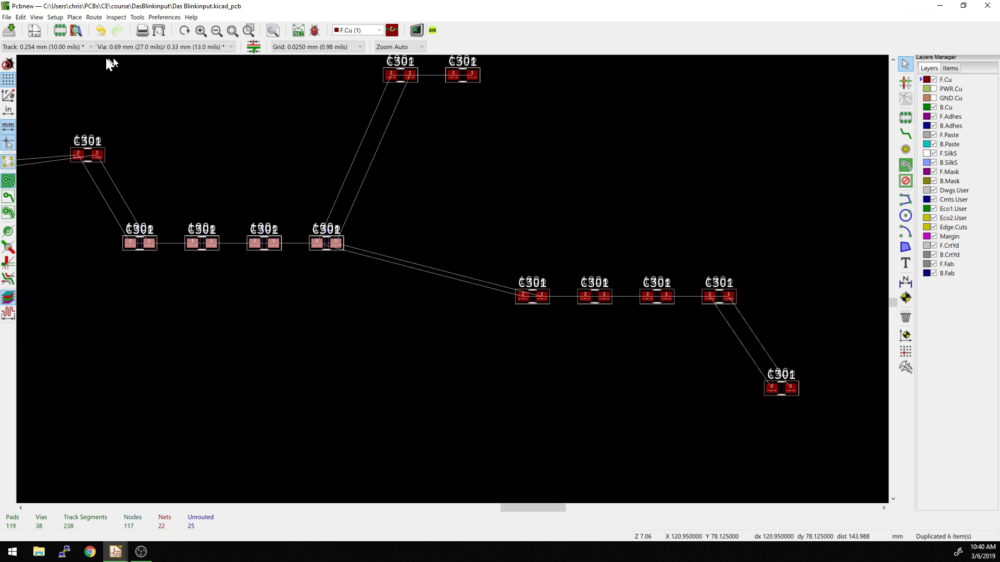
drag(73, 59, 812, 424)
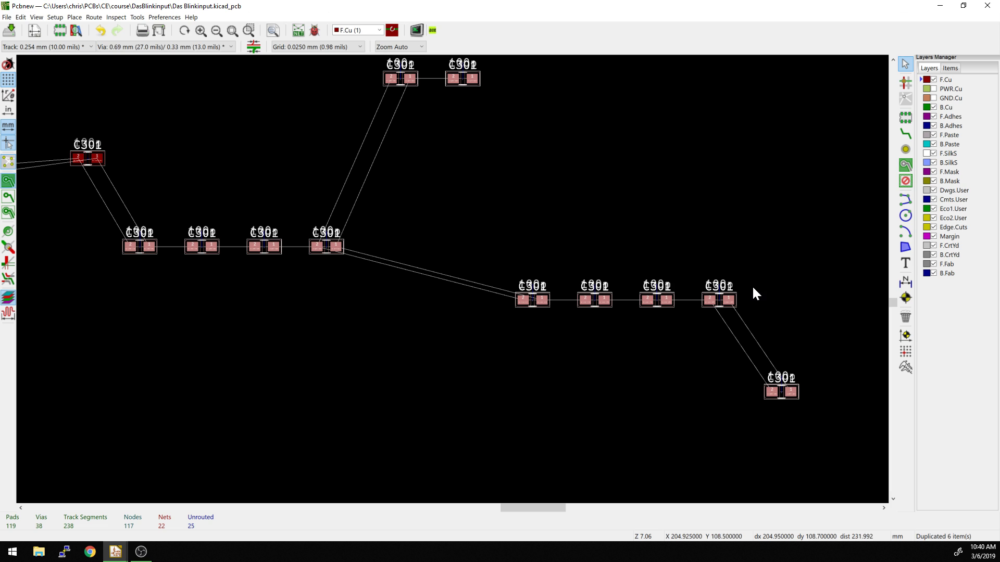
Try stacking the selected copies into one vertical column, then undo it.
right_click(753, 287)
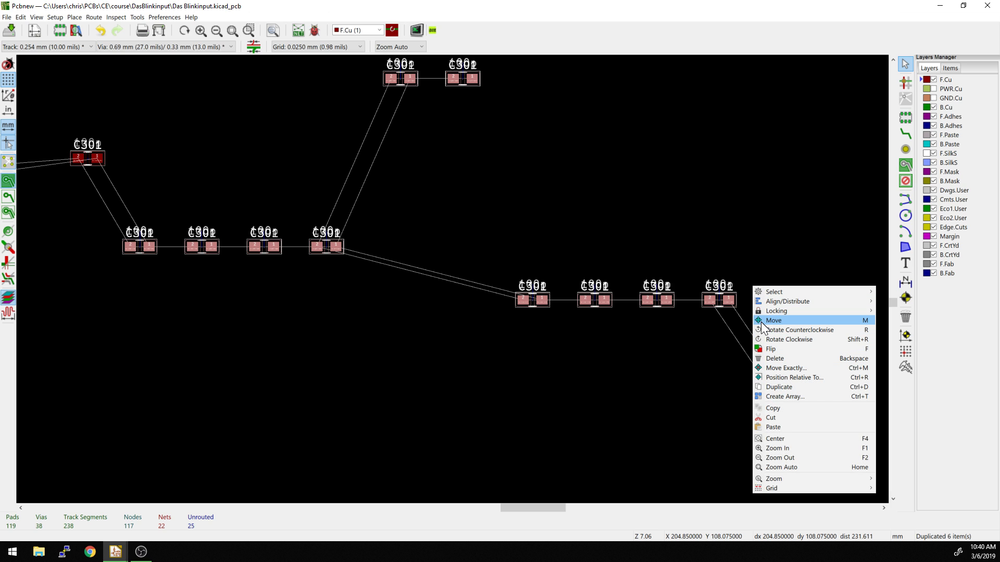
mouse_move(758, 299)
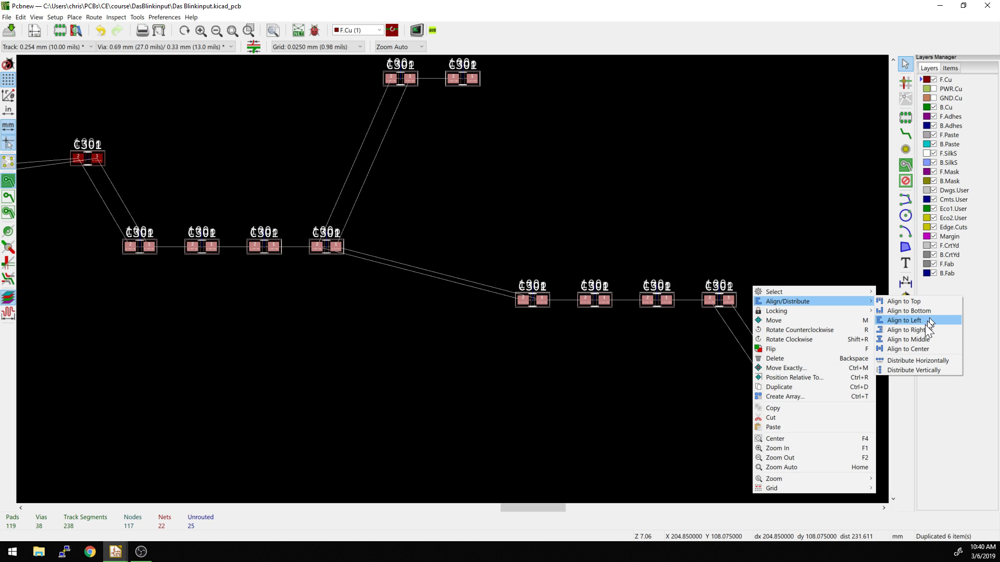
click(910, 345)
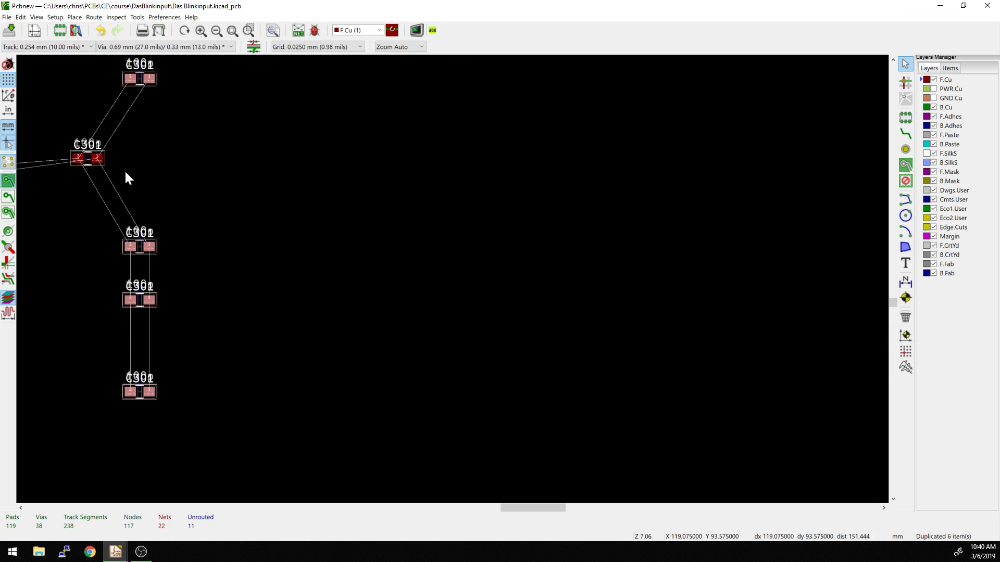
key(ctrl+z)
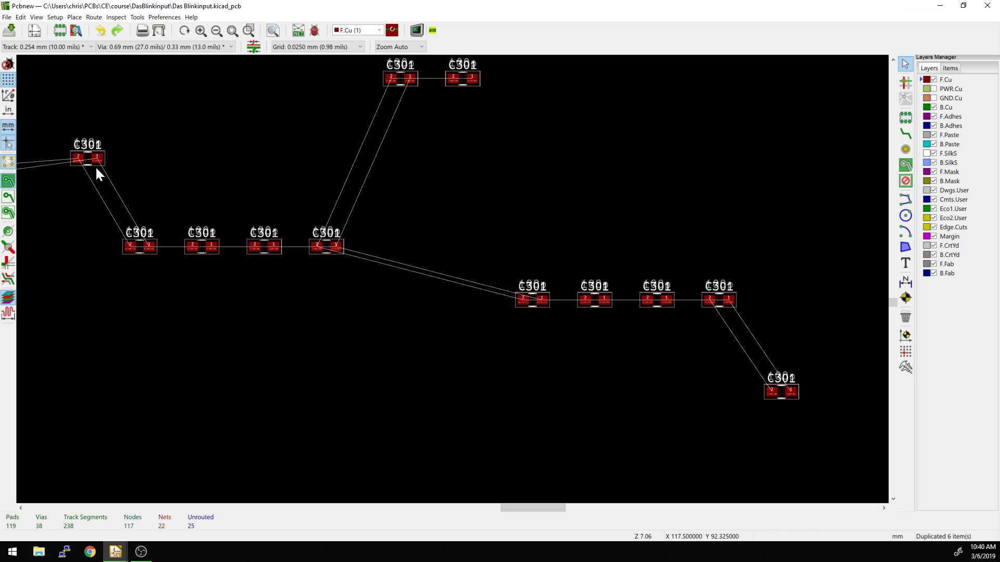
Align all the capacitor copies to middle so they sit in one horizontal row.
drag(39, 60, 843, 437)
right_click(784, 391)
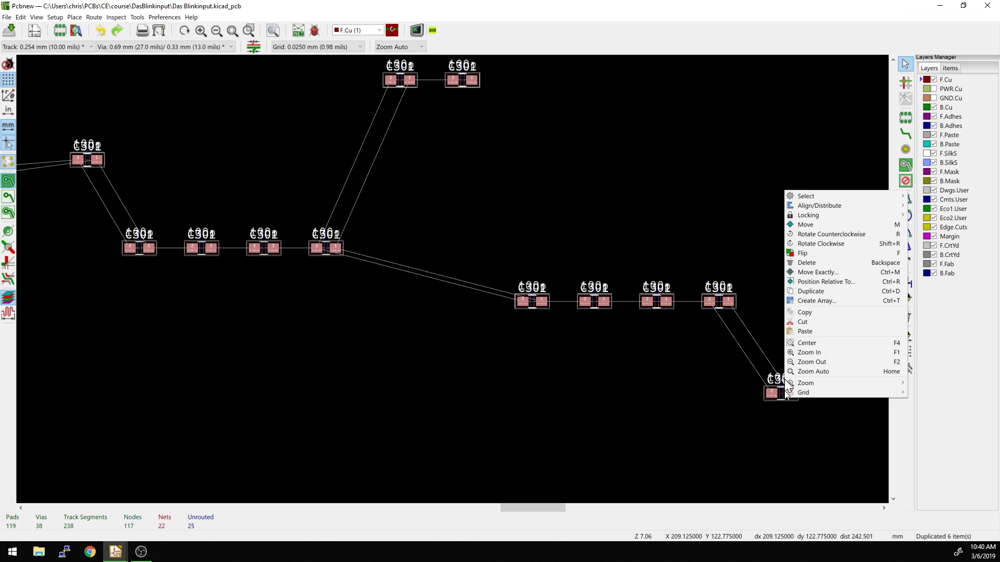
mouse_move(798, 206)
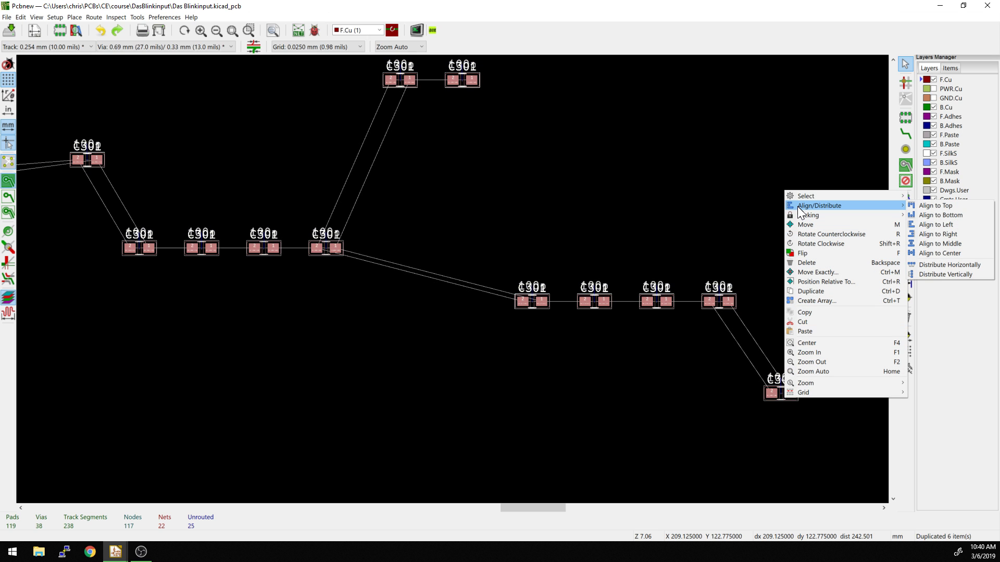
click(927, 255)
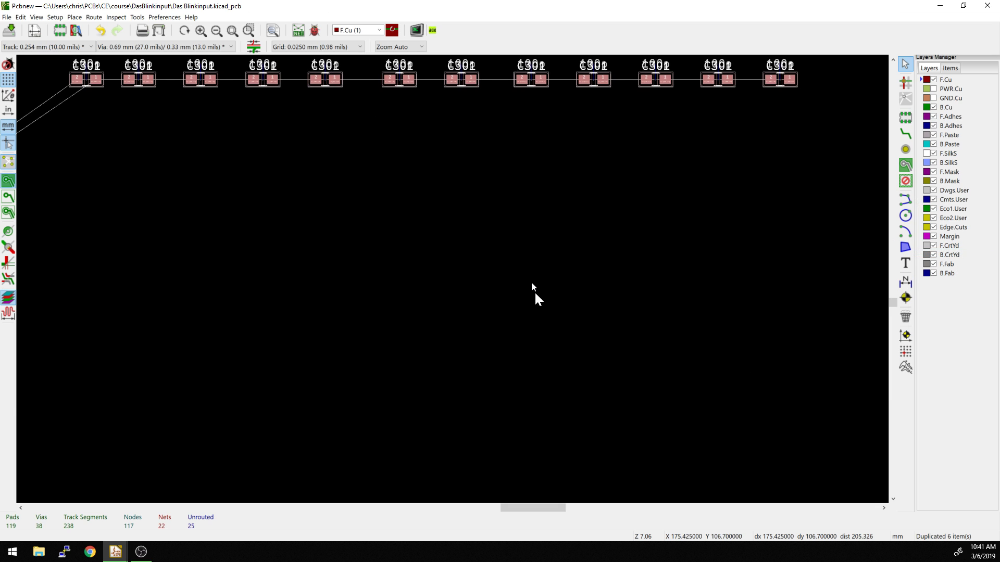
scroll(531, 282, up, 3)
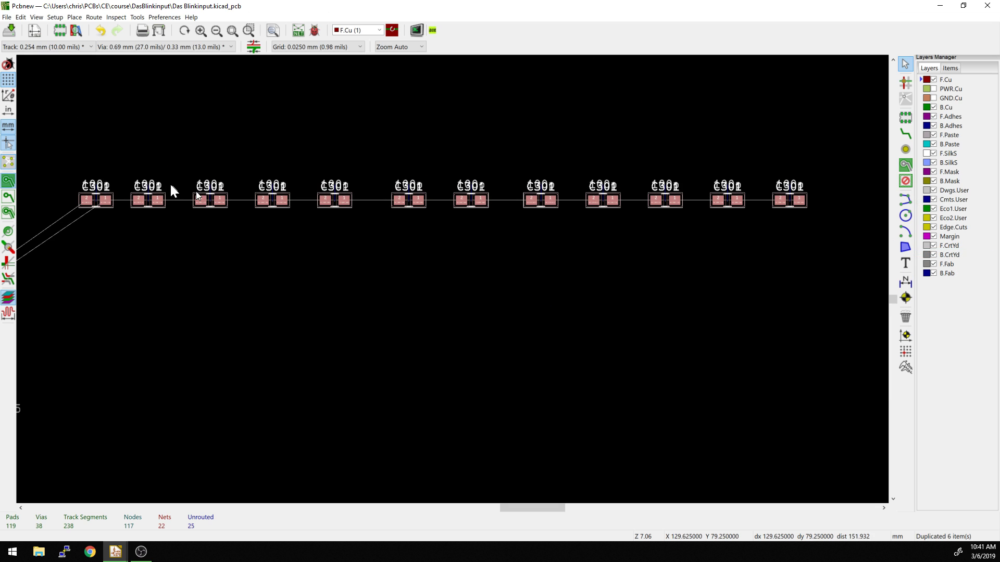
Select eleven of the twelve copies, leaving the far-right one out.
right_click(466, 268)
mouse_move(542, 281)
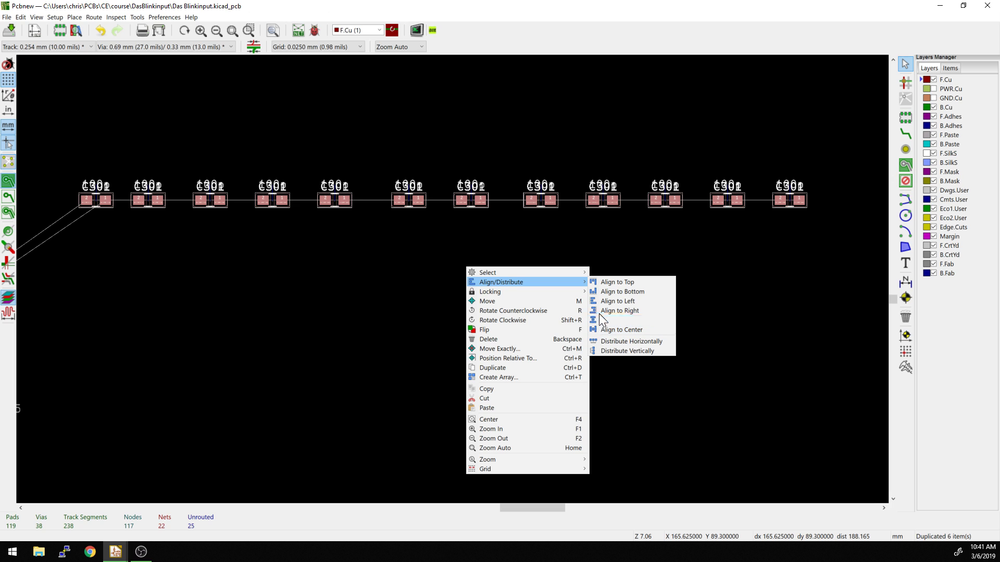
click(617, 258)
drag(56, 145, 806, 281)
key(Delete)
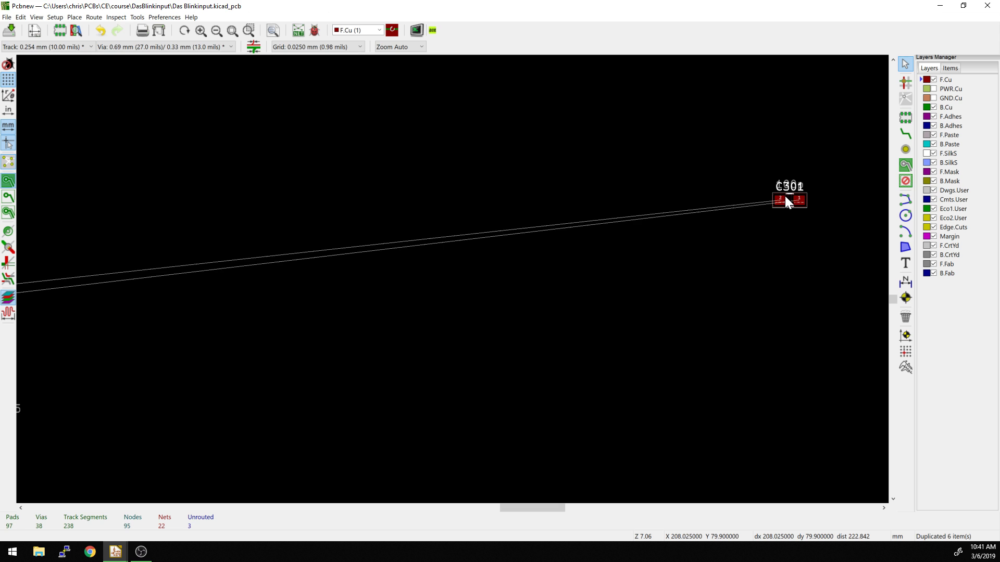
key(Delete)
click(905, 149)
scroll(342, 270, up, 3)
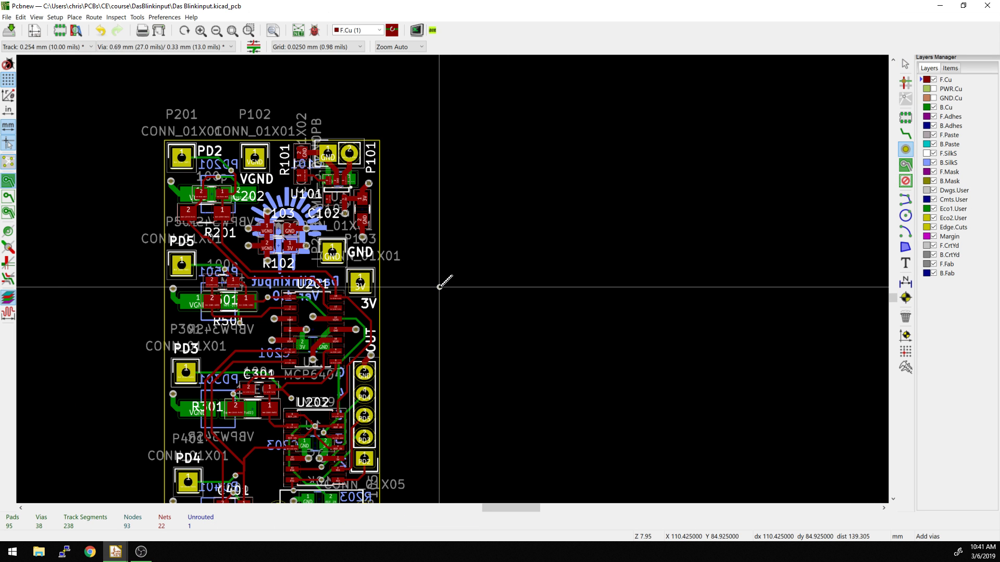
scroll(446, 279, up, 3)
scroll(447, 268, up, 1)
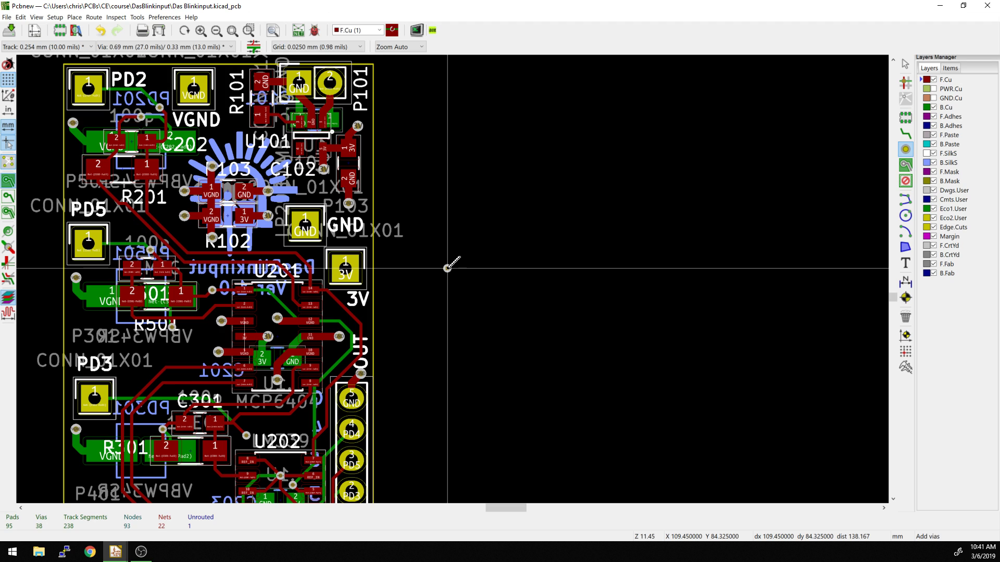
click(446, 268)
scroll(448, 266, up, 4)
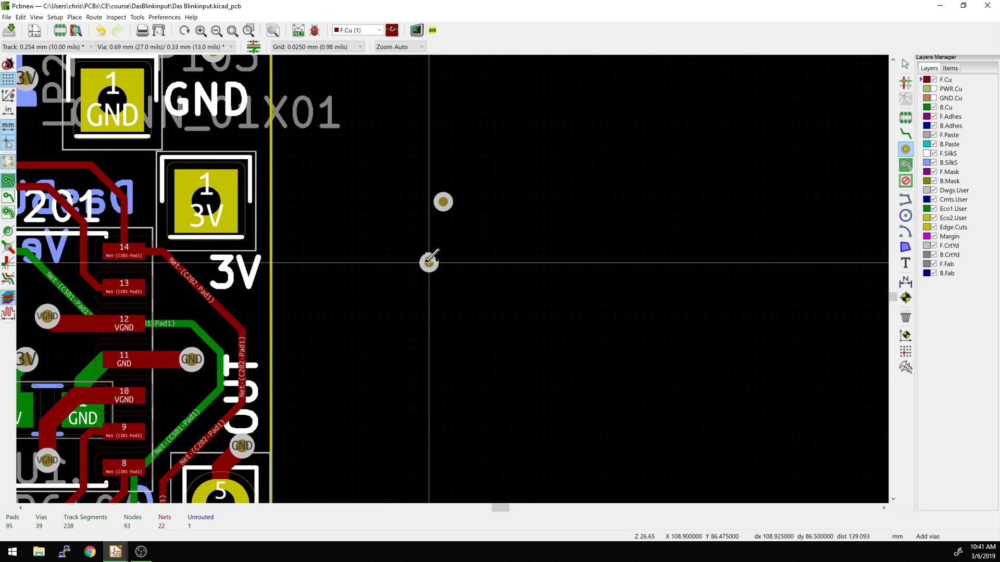
key(Escape)
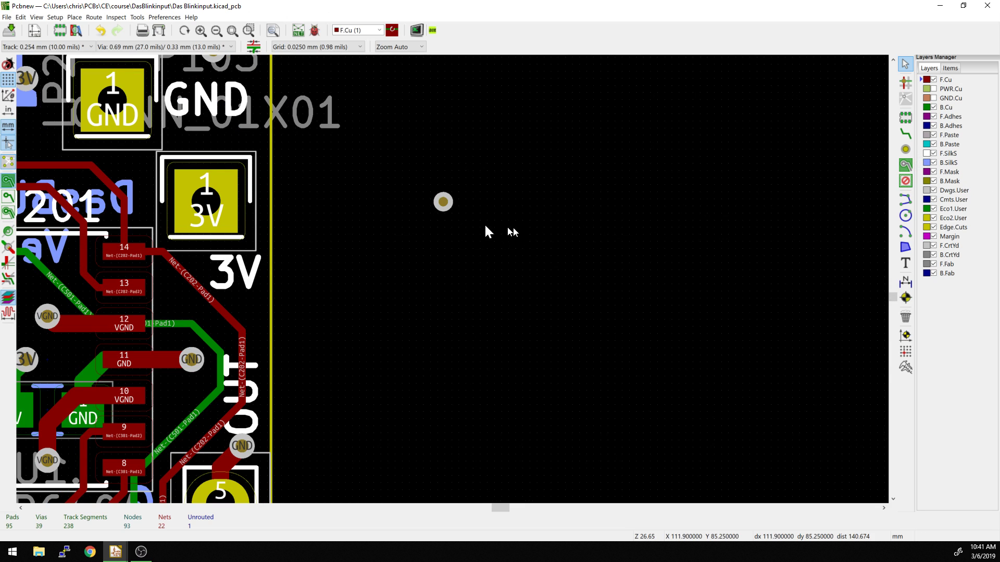
scroll(453, 281, down, 4)
middle_drag(458, 277, 379, 265)
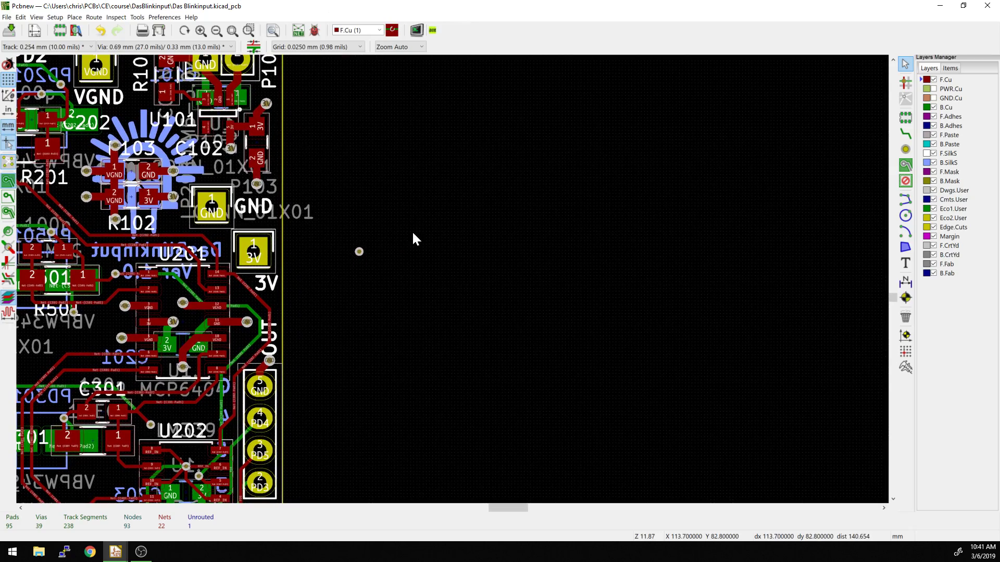
scroll(386, 255, up, 1)
Array the lone via into a 10 × 10 grid with 2 mm spacing and stagger 1.
right_click(428, 281)
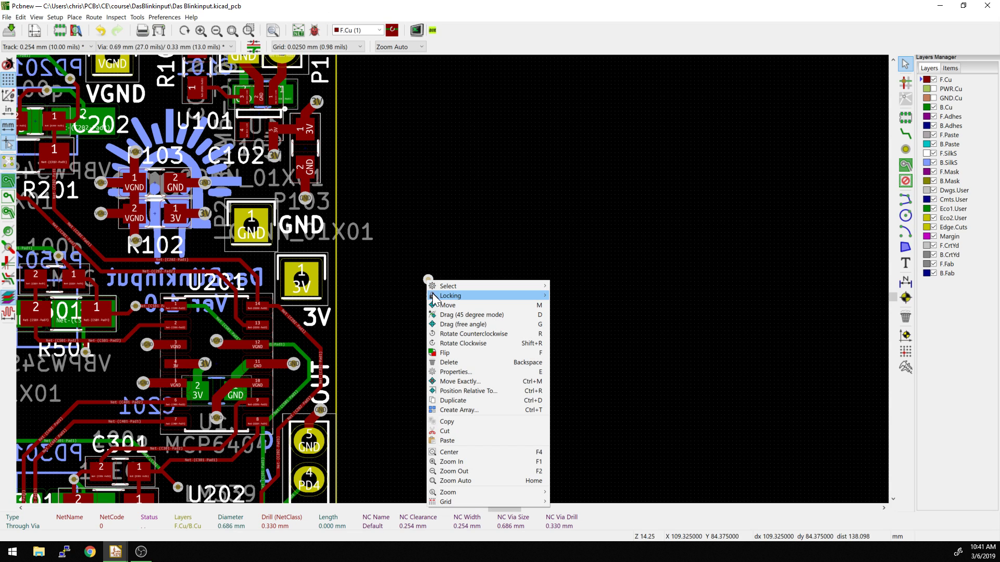
click(441, 411)
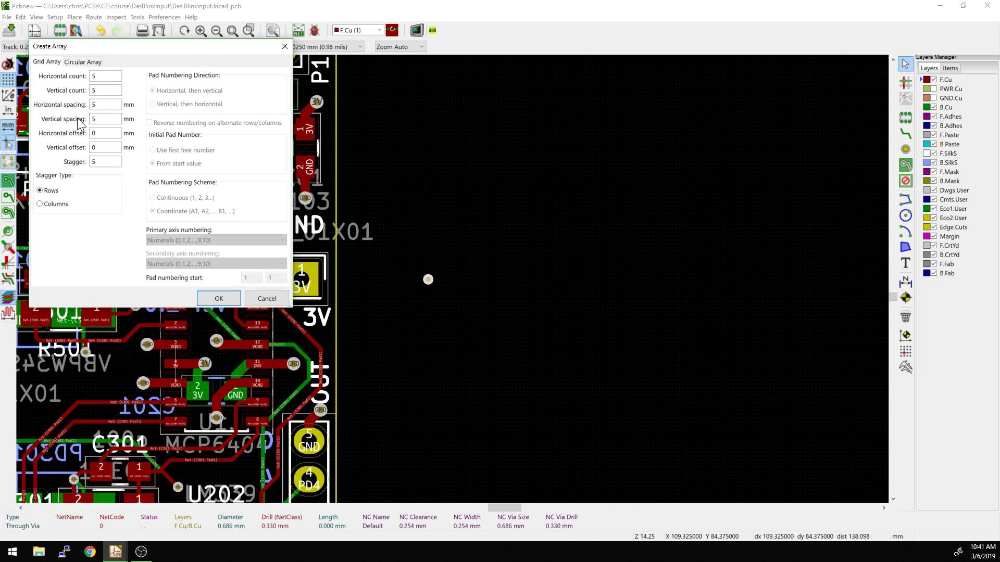
double_click(91, 158)
text(1)
drag(104, 105, 61, 105)
drag(107, 76, 86, 76)
click(201, 292)
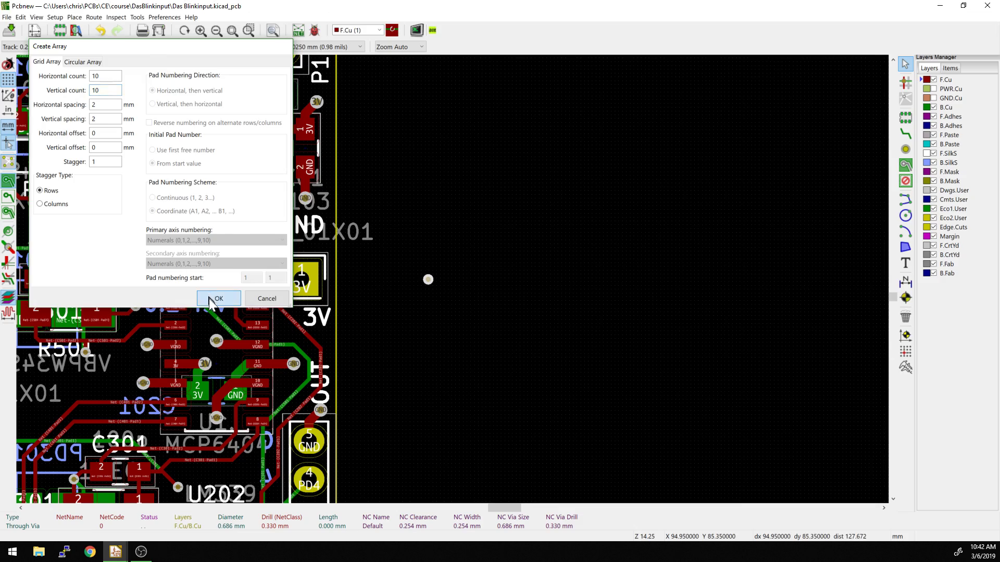
scroll(429, 283, down, 2)
scroll(445, 264, right, 2)
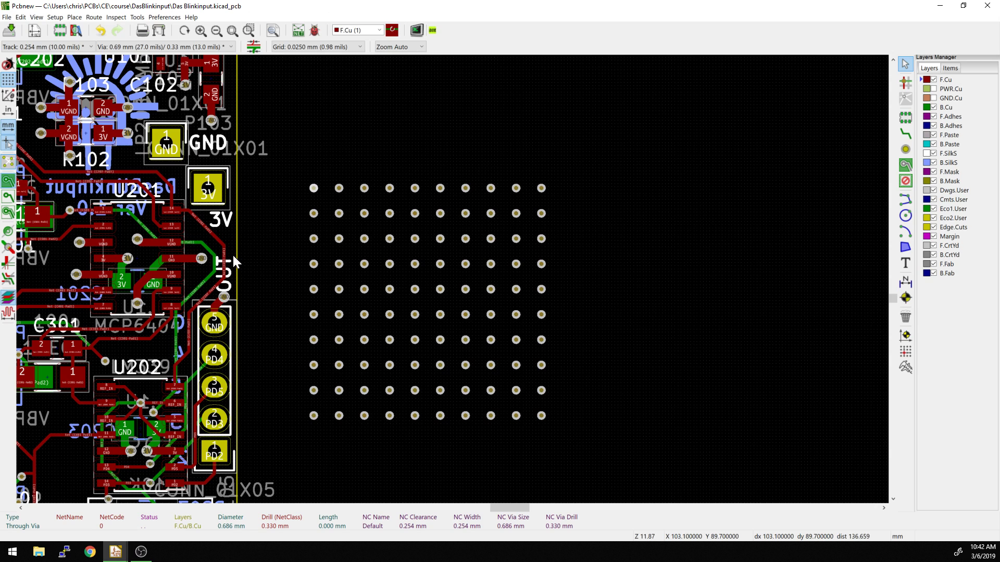
click(276, 160)
scroll(279, 166, right, 1)
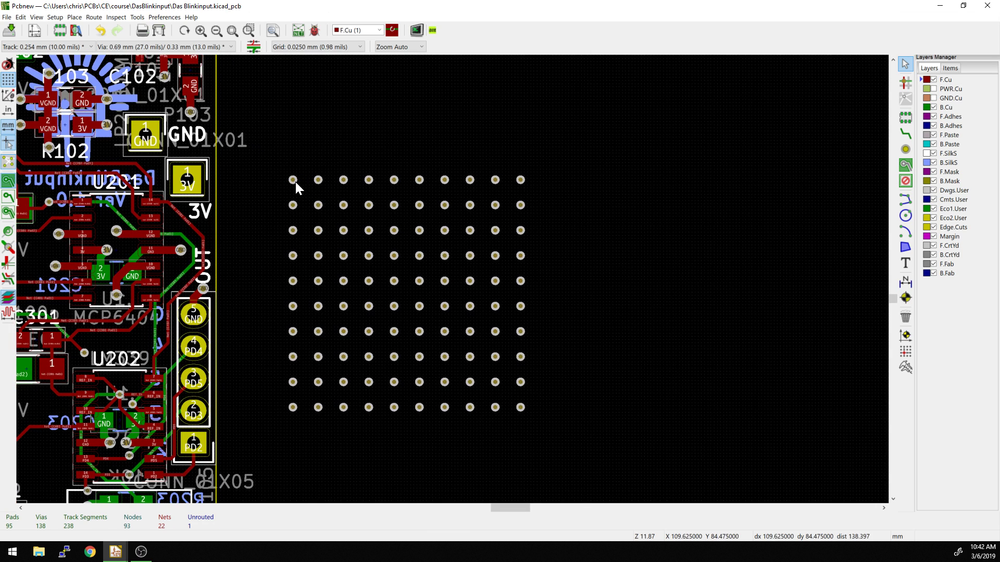
Undo the via grid and recreate the array with stagger 3.
key(ctrl+z)
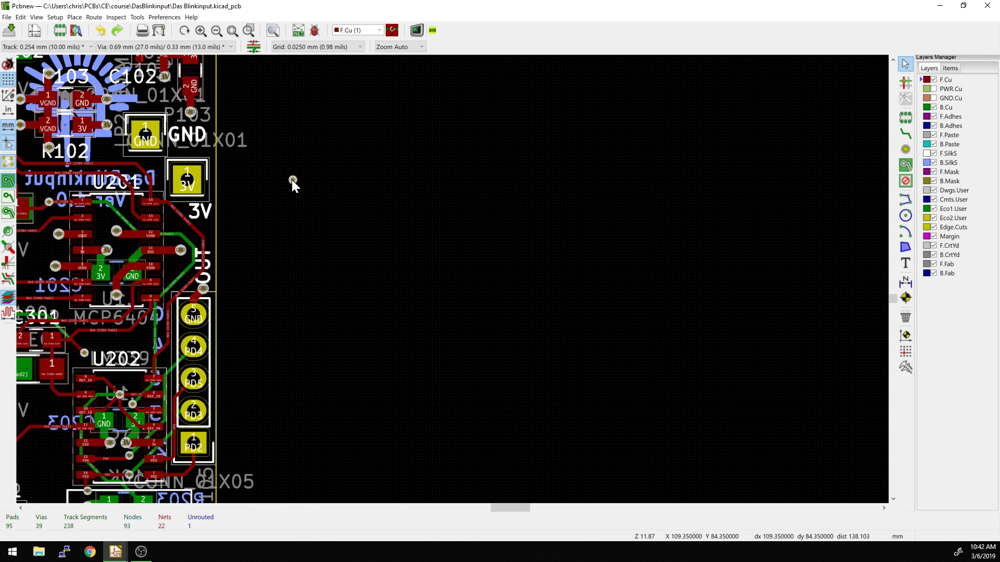
right_click(291, 179)
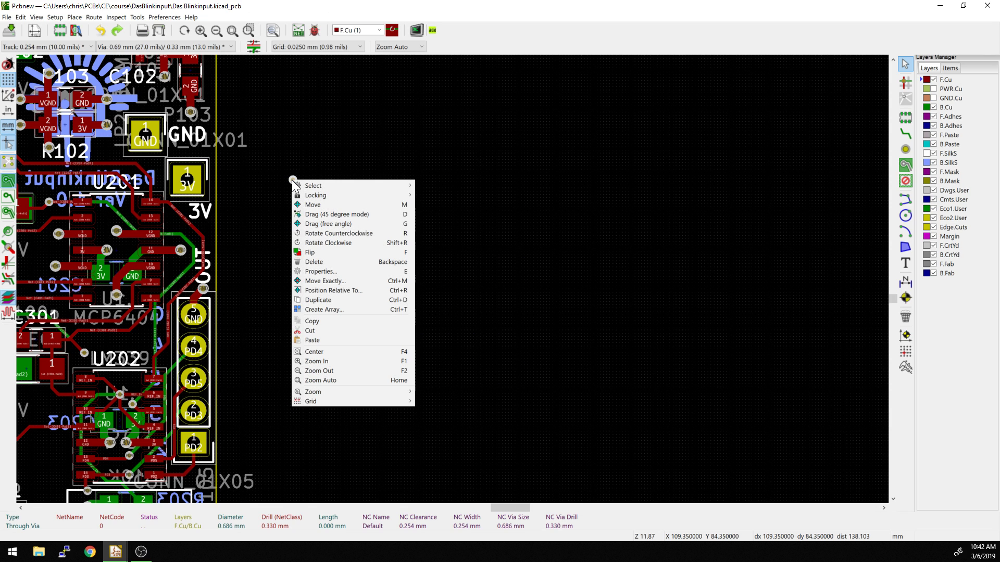
click(319, 309)
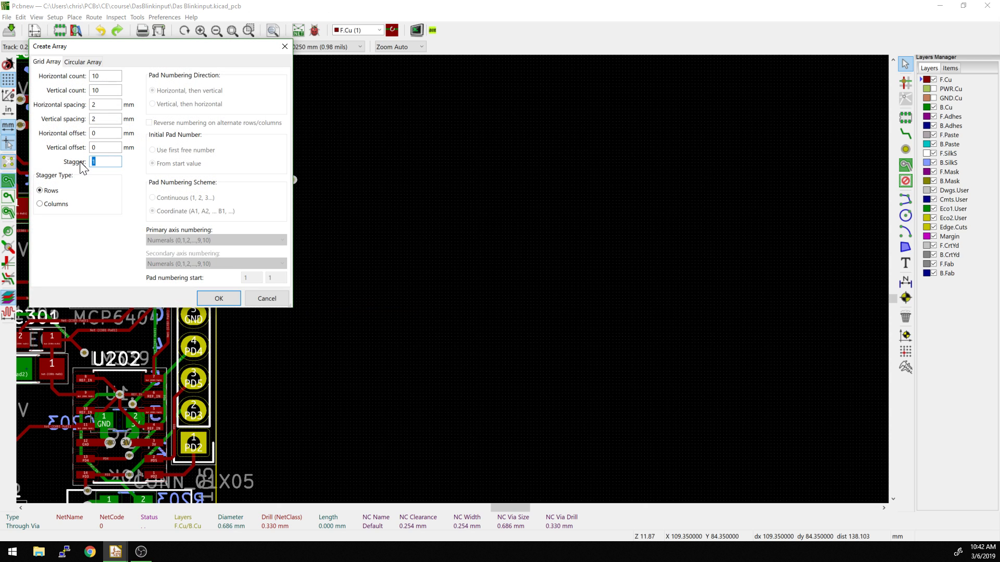
text(3)
key(Return)
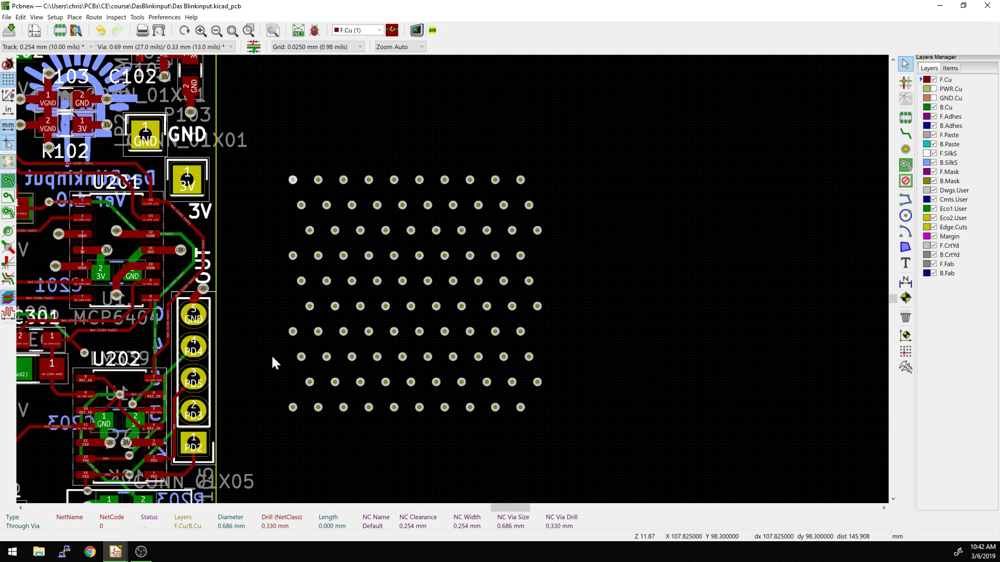
Undo it and rebuild the via array with stagger 5.
key(ctrl+z)
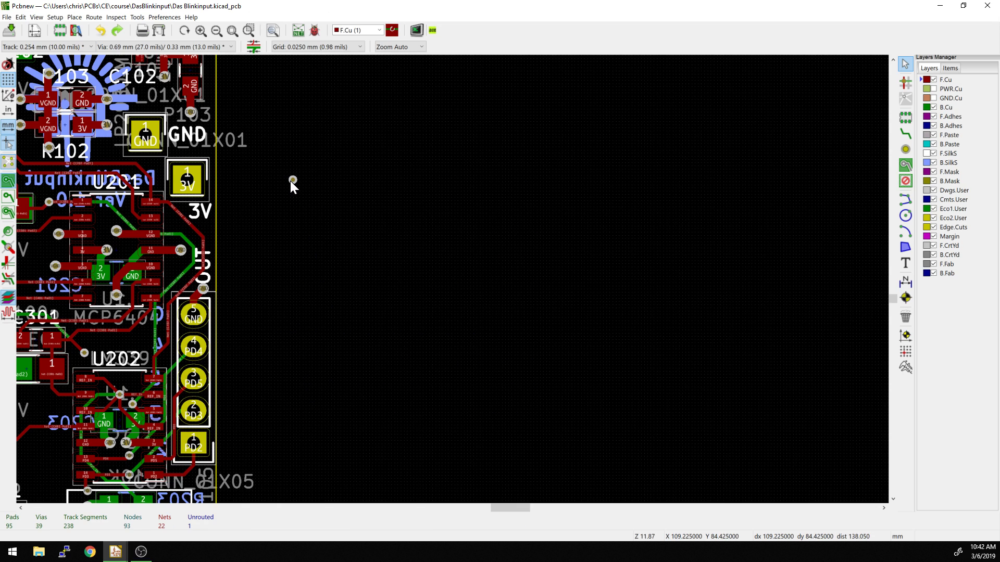
click(292, 181)
key(ctrl+t)
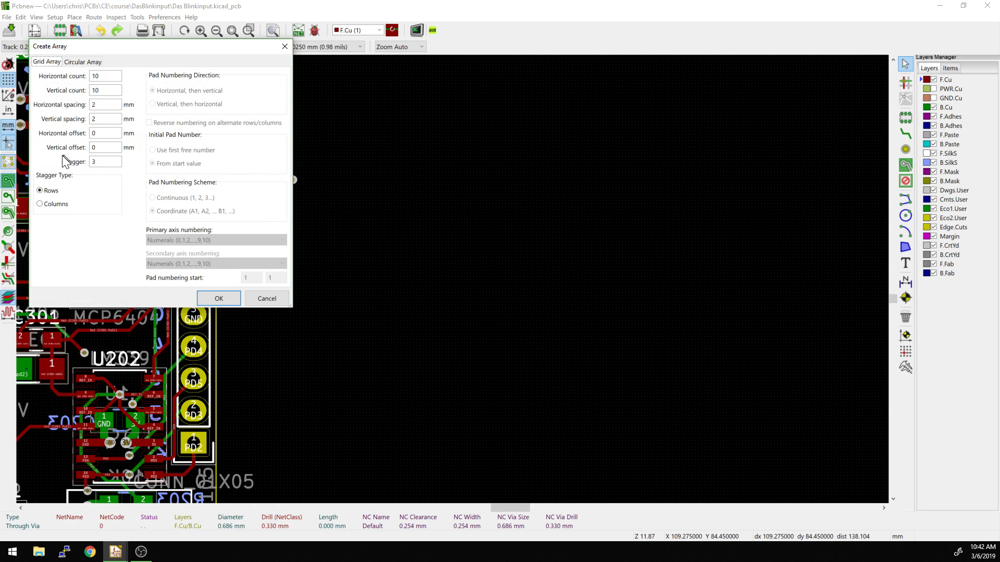
drag(104, 161, 71, 166)
text(5)
click(217, 301)
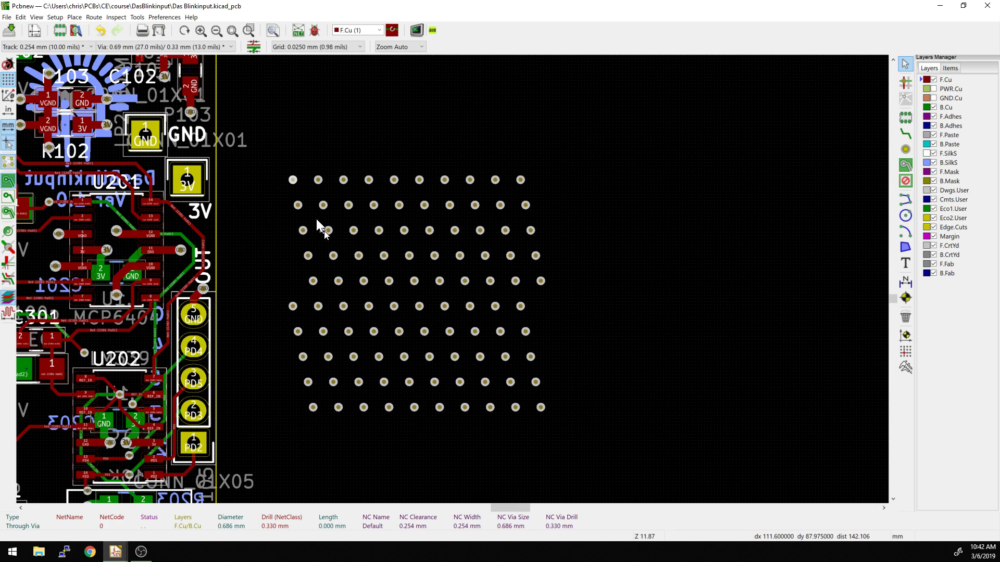
Undo again and recreate the 10 × 10 via array with stagger 2.
key(ctrl+z)
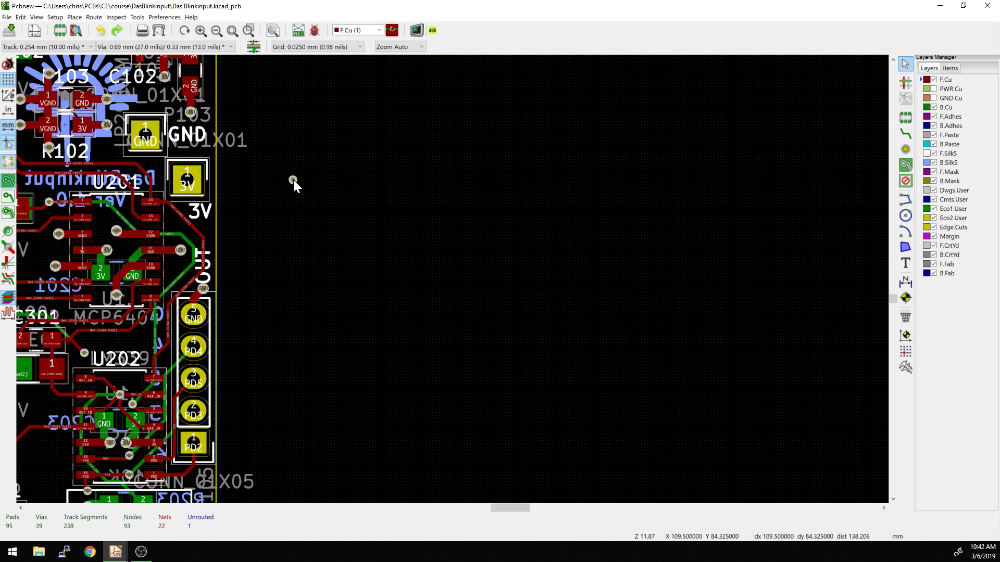
key(ctrl+t)
click(97, 162)
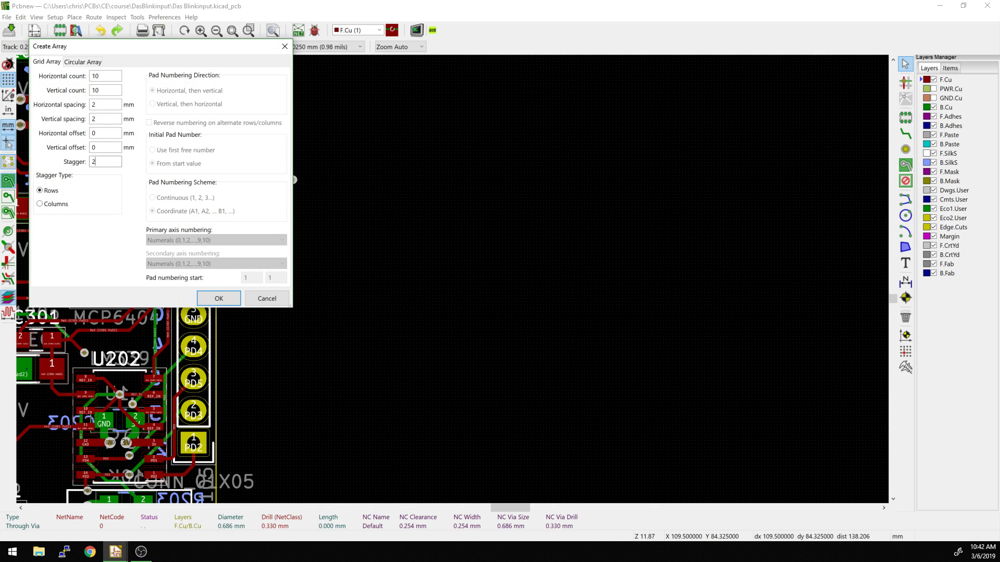
click(218, 298)
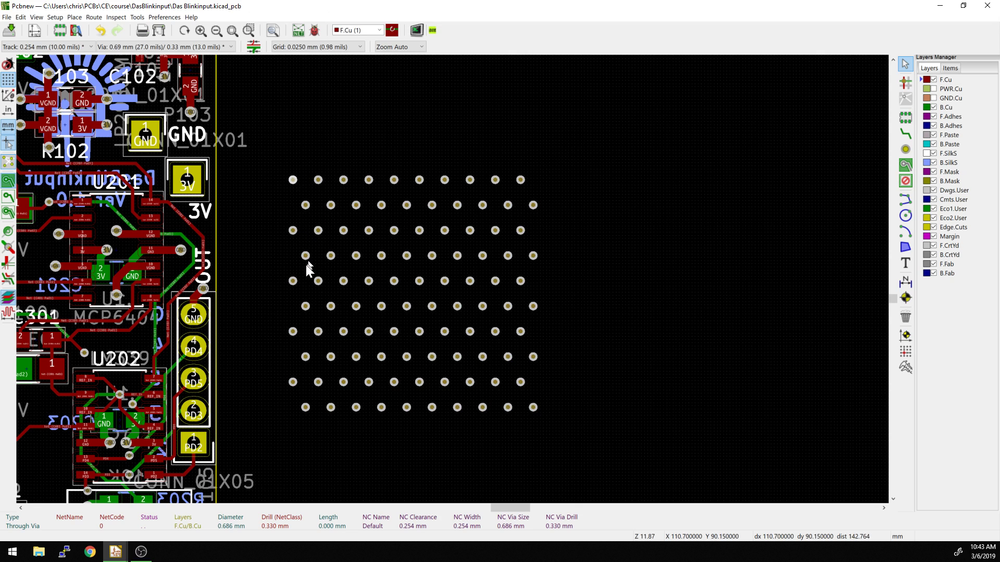
Select the whole via array and delete it.
middle_drag(313, 284, 369, 268)
drag(301, 129, 627, 433)
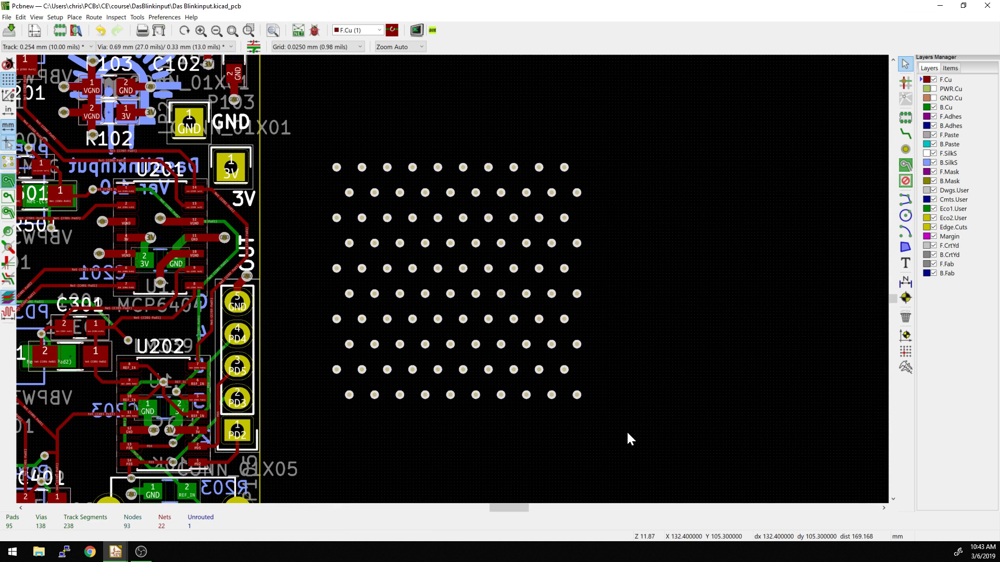
key(Delete)
Draw a graphic circle on F.SilkS beside the board.
click(904, 215)
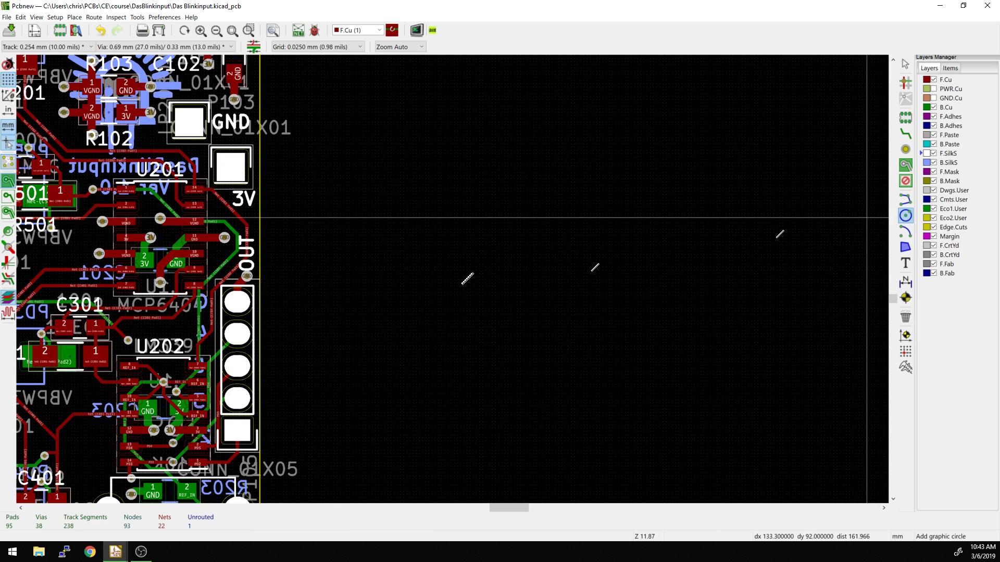
click(317, 221)
click(320, 243)
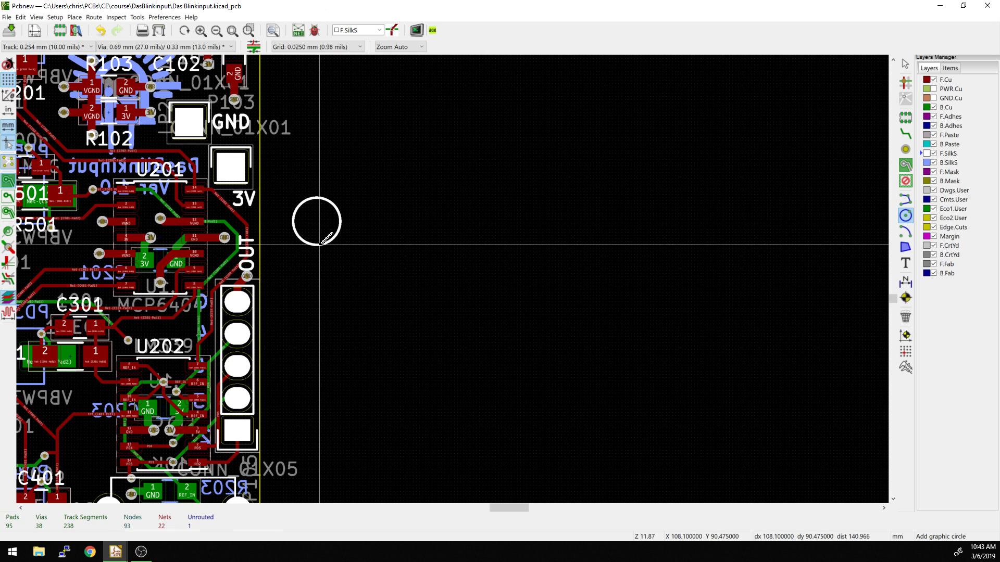
key(Escape)
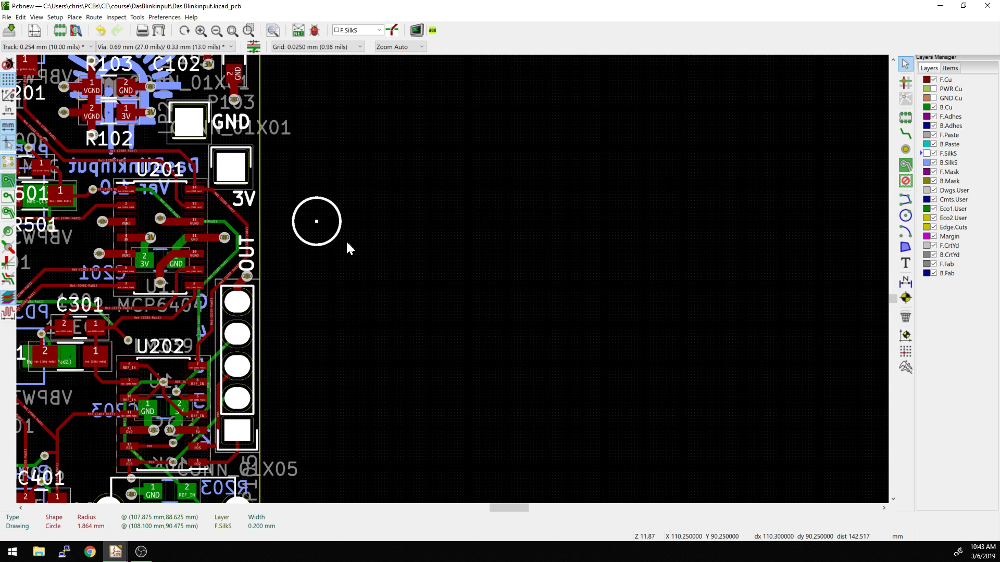
Array the circle 10 × 10 with 5 mm horizontal, 4 mm vertical spacing and stagger 2.
key(ctrl+t)
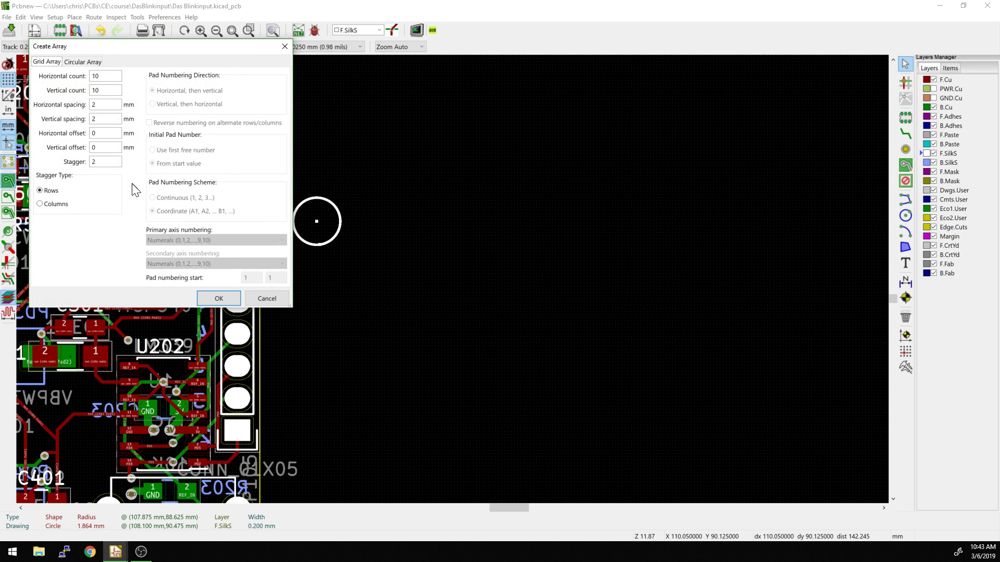
double_click(99, 105)
text(5)
key(Tab)
text(4)
click(218, 298)
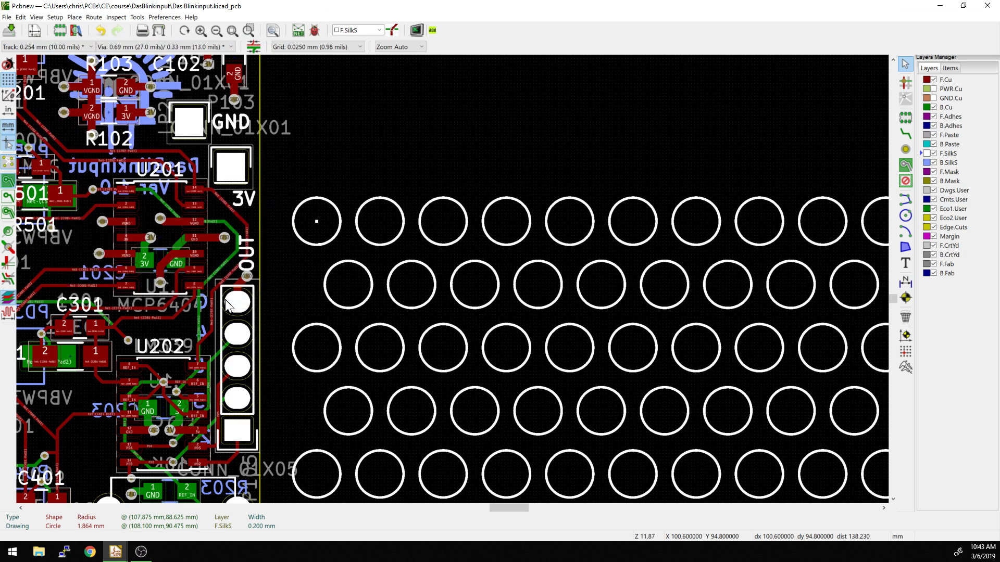
scroll(453, 278, down, 5)
scroll(452, 281, up, 3)
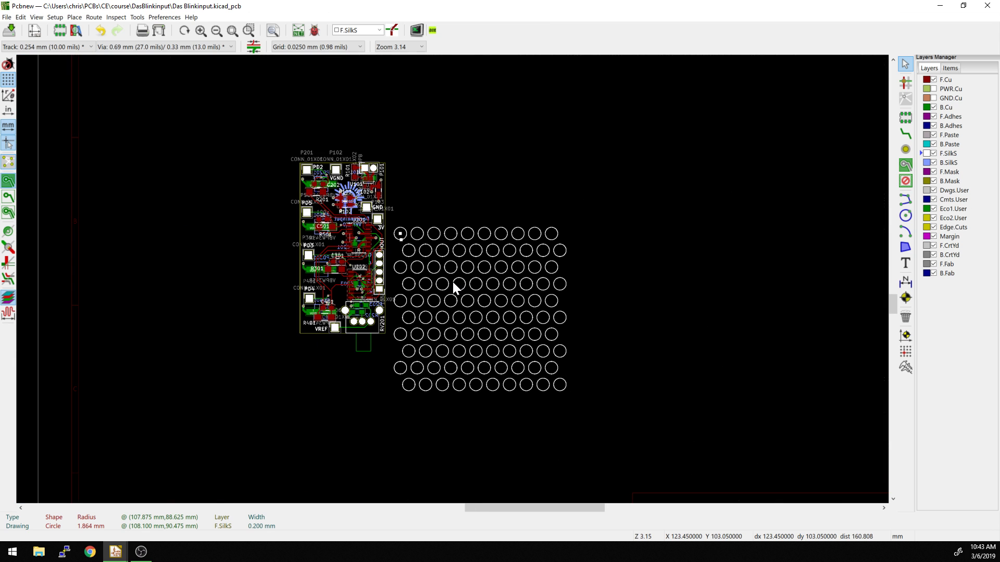
middle_drag(444, 275, 438, 253)
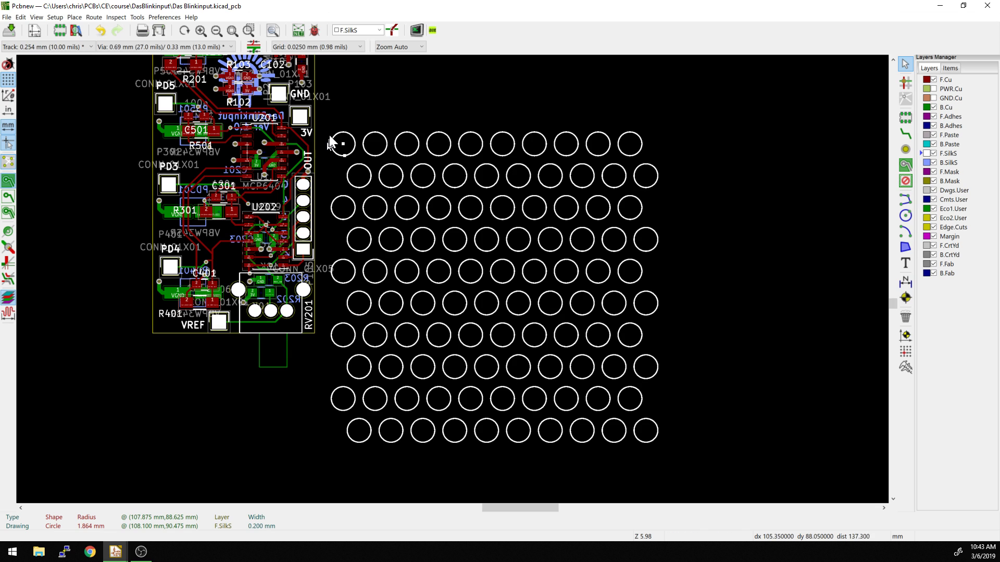
click(340, 124)
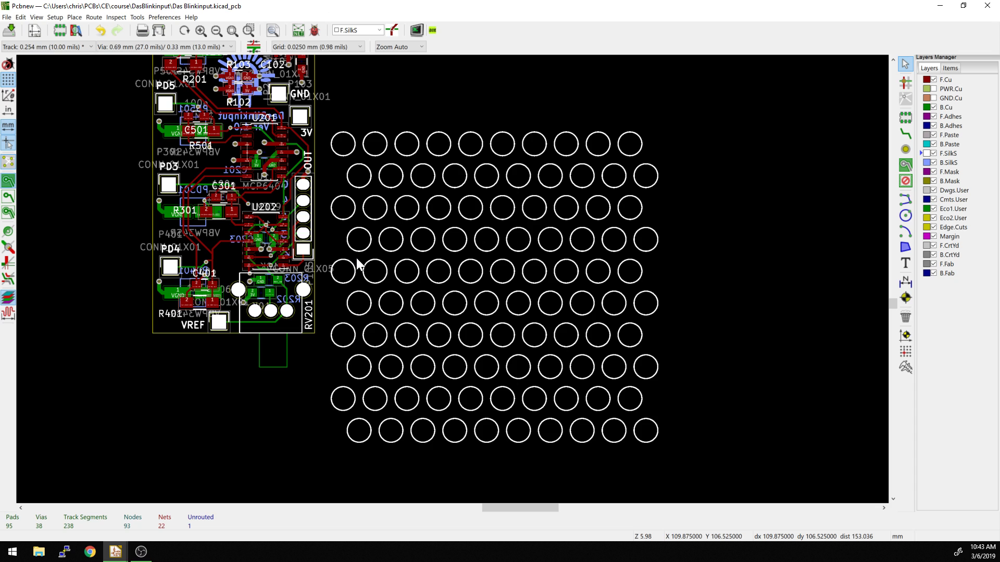
Undo the staggered silkscreen circle grid and recentre the view on the Blinkinput board.
key(ctrl+z)
key(ctrl+z)
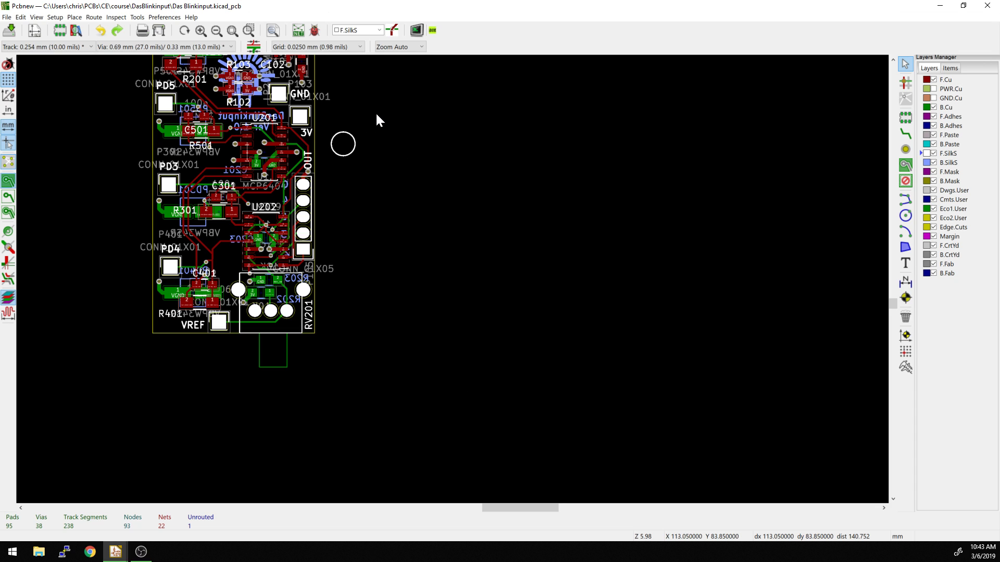
middle_drag(307, 243, 568, 297)
scroll(567, 297, up, 1)
middle_drag(354, 279, 267, 264)
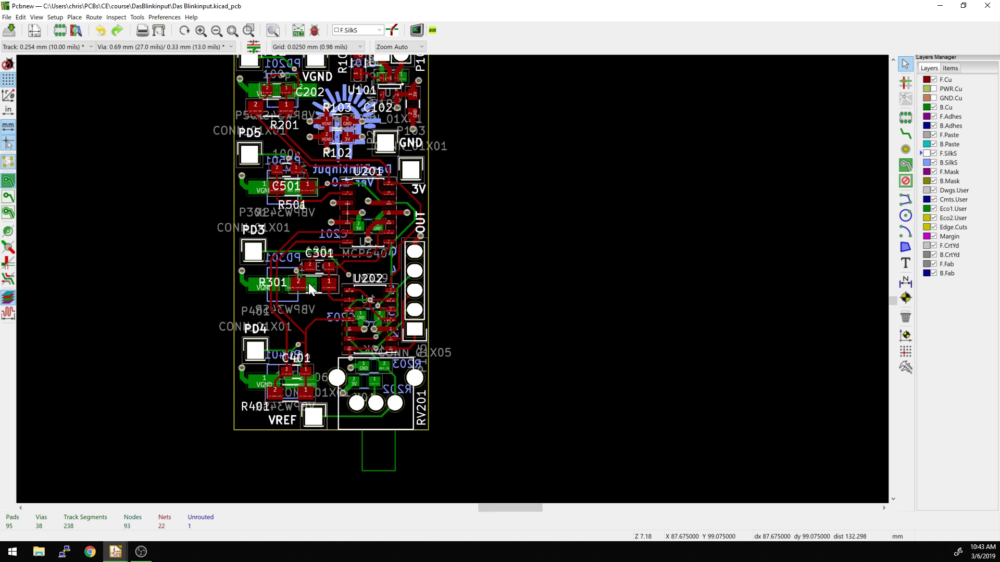